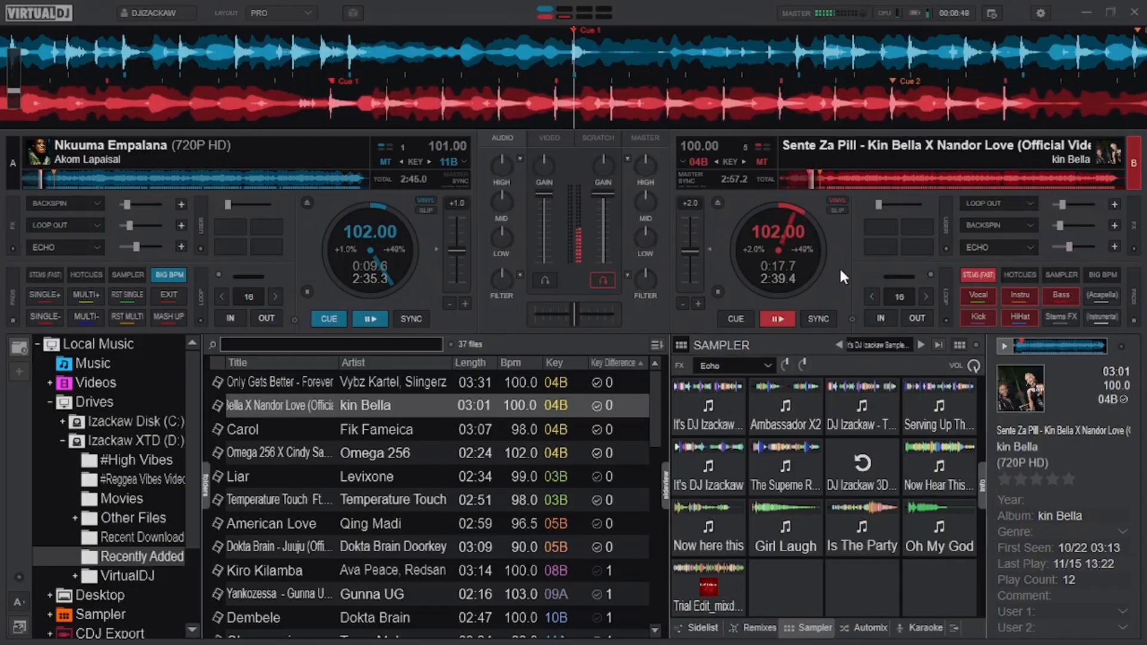
# Start Nkuuma Empalana on deck A in sync, and transition out of deck B's track using the echo and backspin effects
pyautogui.hotkey('ctrl', 'Left')
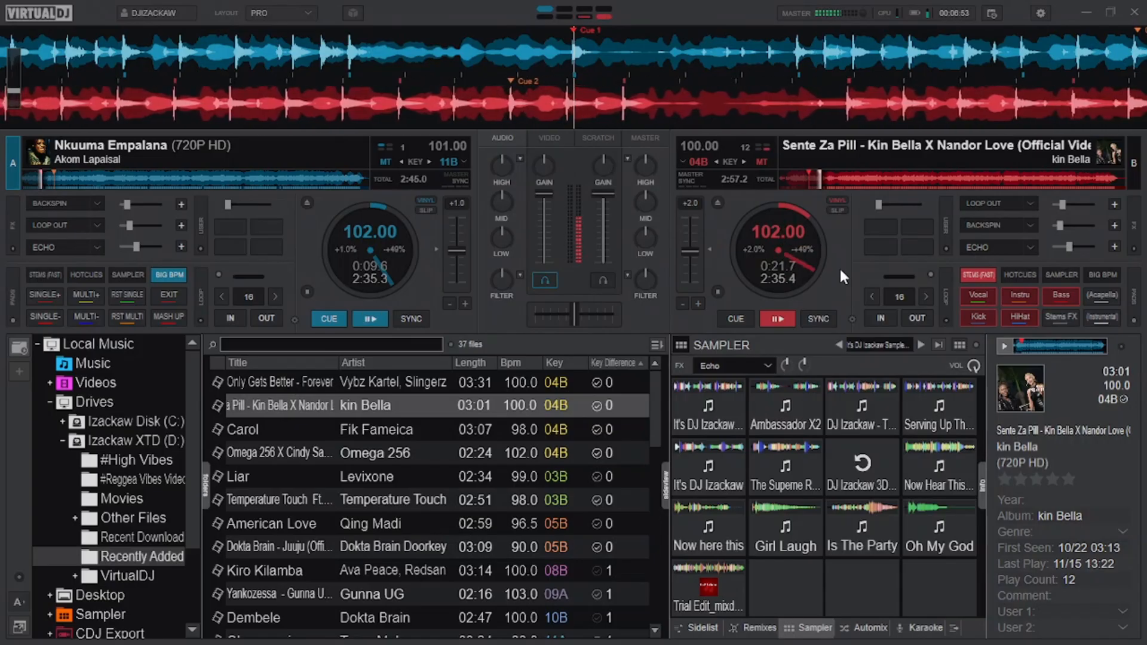
pyautogui.press('space')
pyautogui.hotkey('ctrl', 'Right')
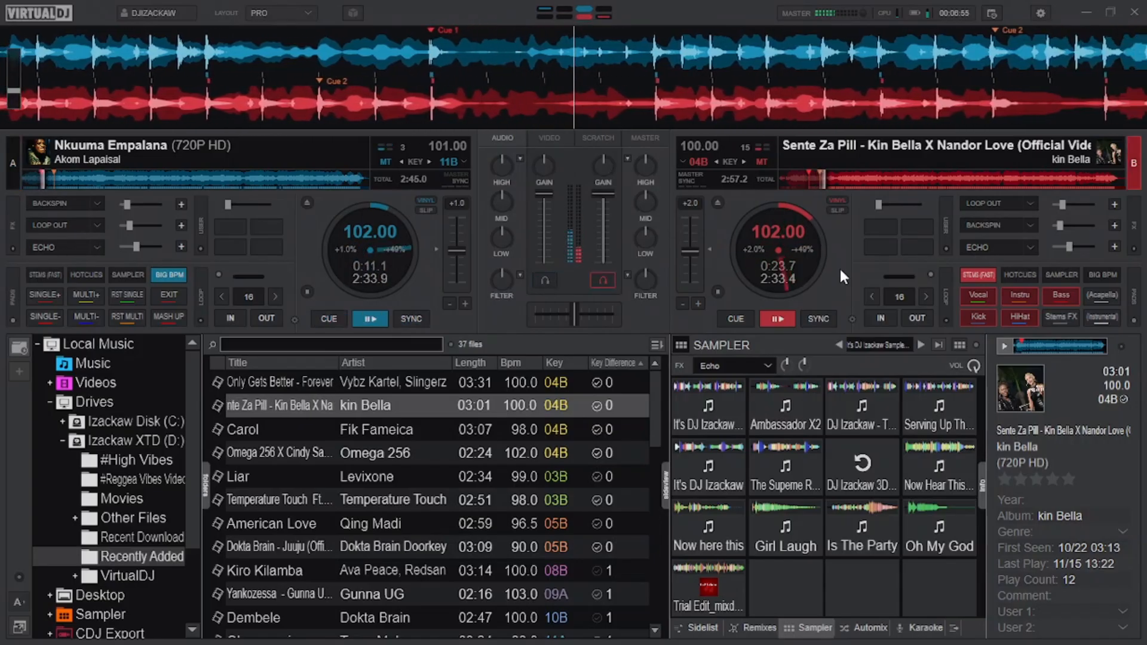
pyautogui.press('3')
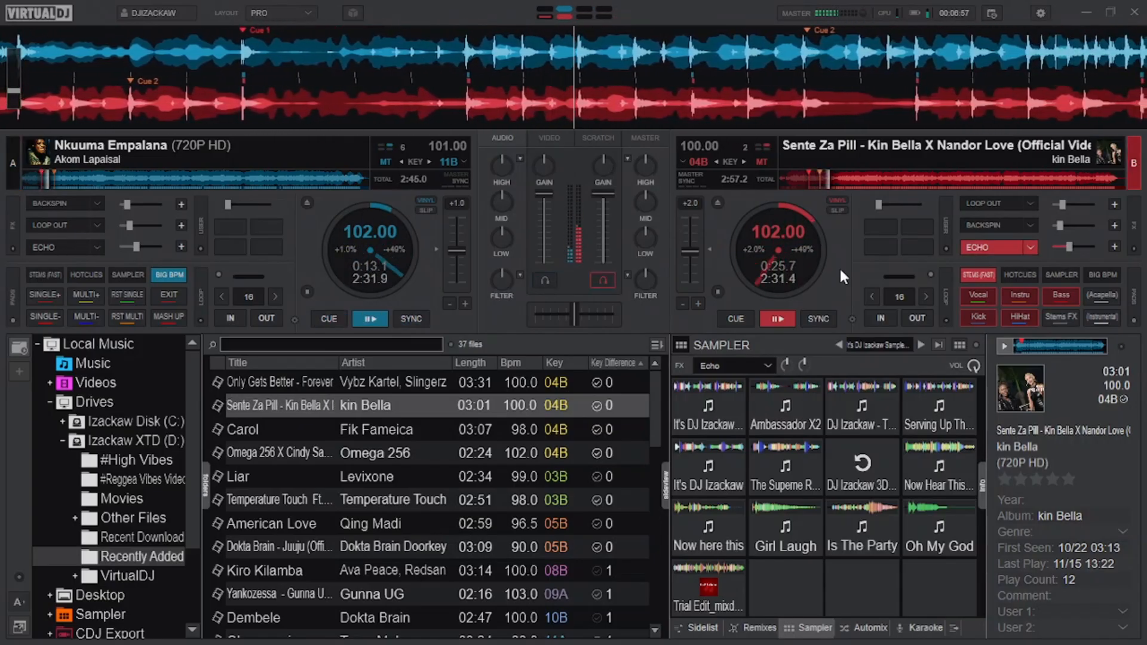
pyautogui.press('2')
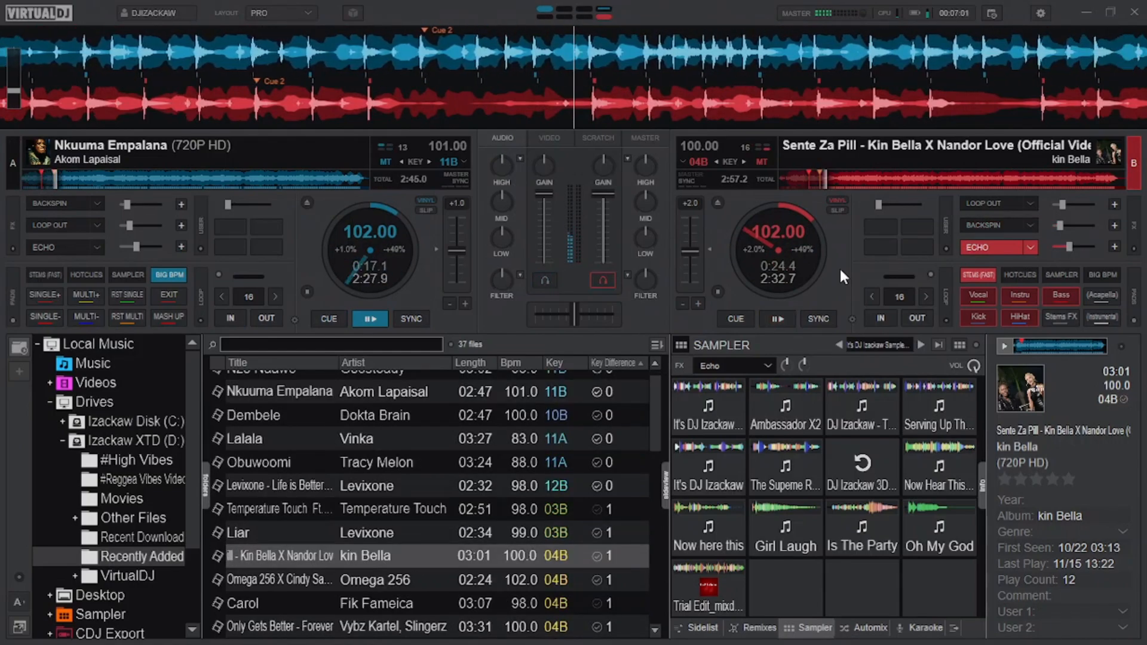
# Make deck A active and repeatedly trigger the echo and backspin effects on Nkuuma Empalana while it plays
pyautogui.press('Left')
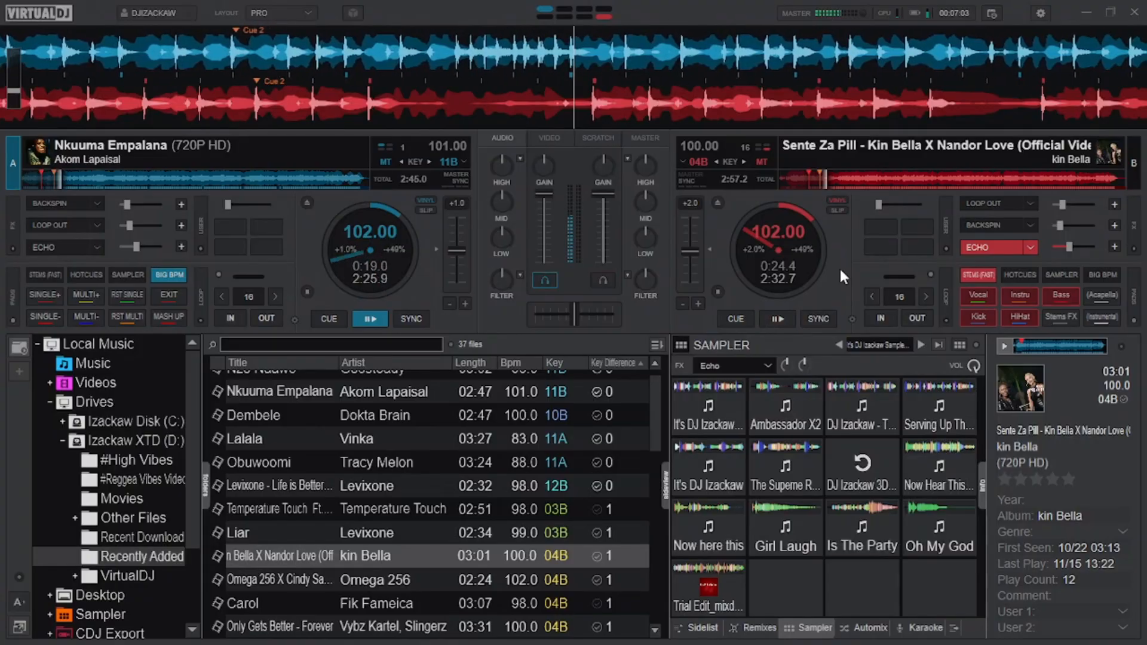
pyautogui.press('3')
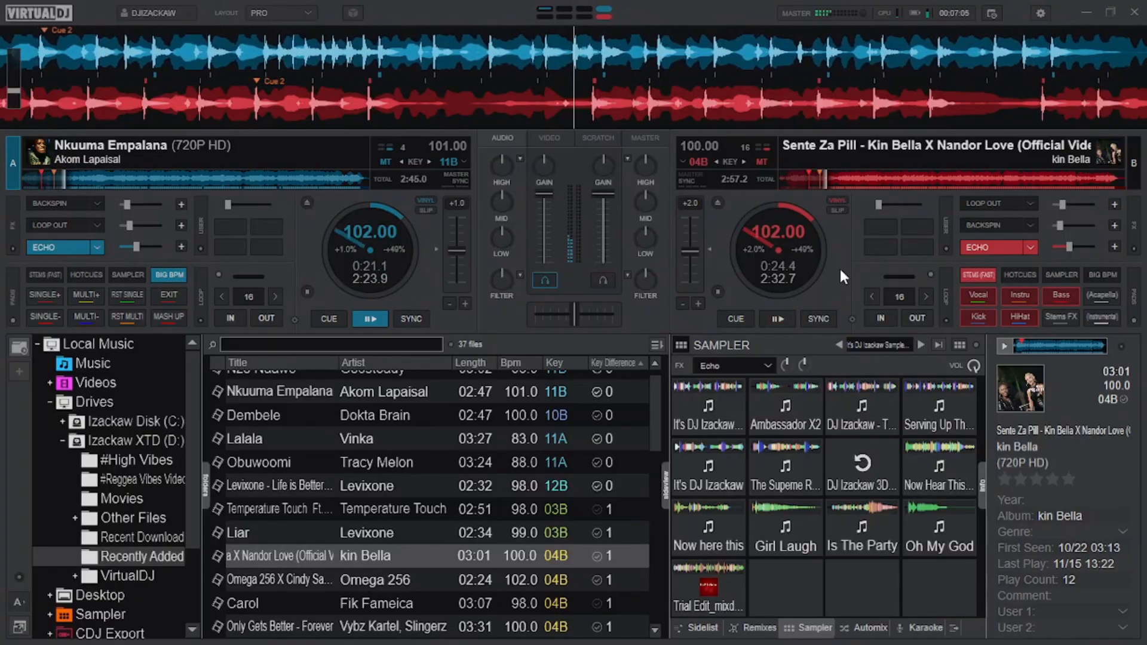
pyautogui.press('1')
pyautogui.press('3')
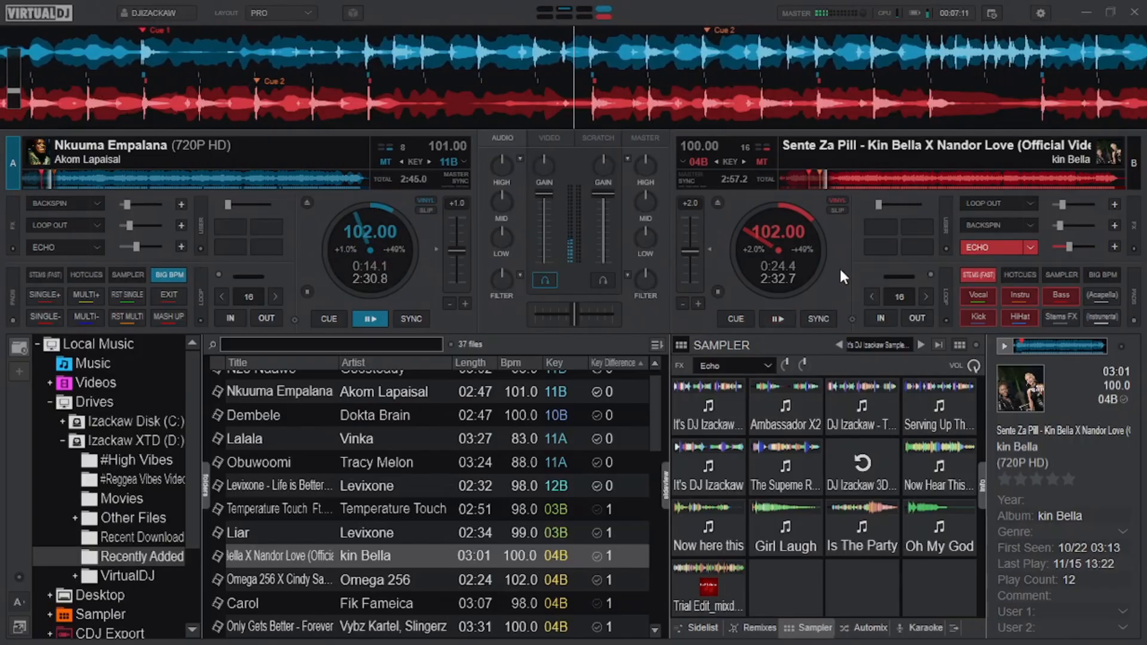
pyautogui.press('3')
pyautogui.press('1')
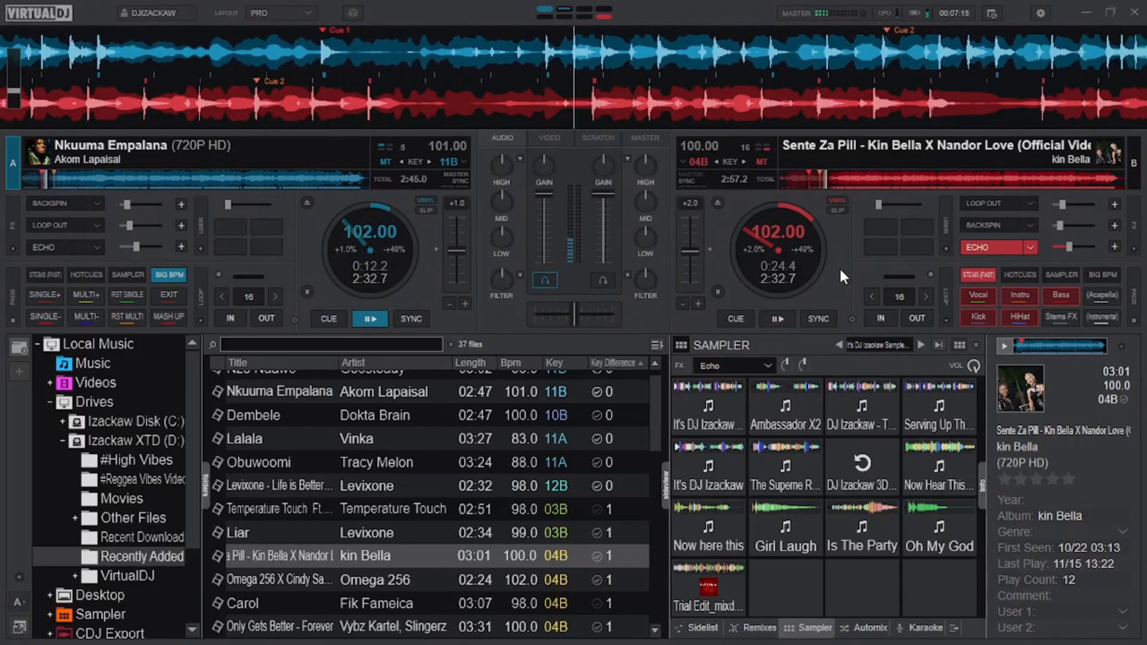
pyautogui.press('3')
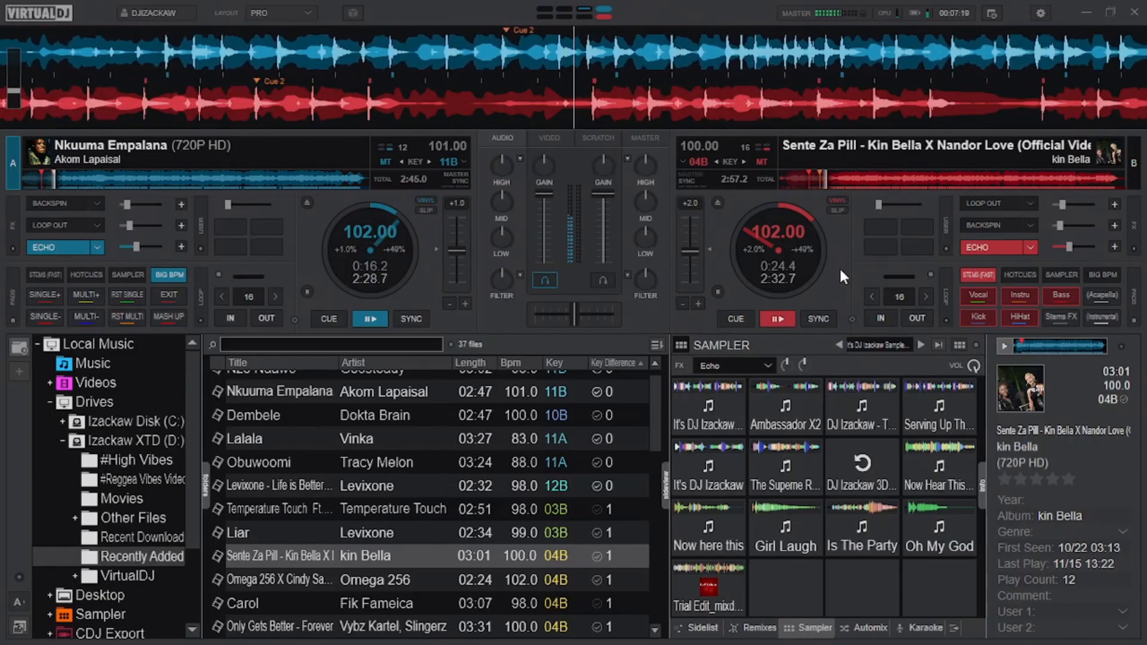
pyautogui.press('1')
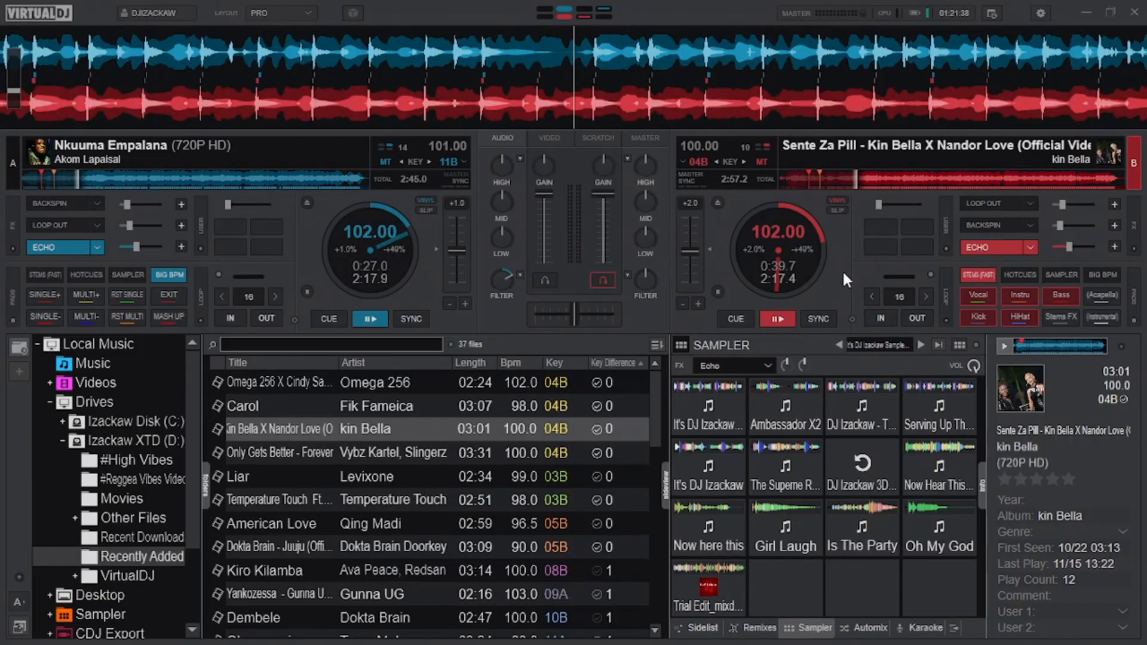
# Open the advanced keyboard mapping editor and inspect the actions assigned to the E, B and N keys
pyautogui.click(1040, 13)
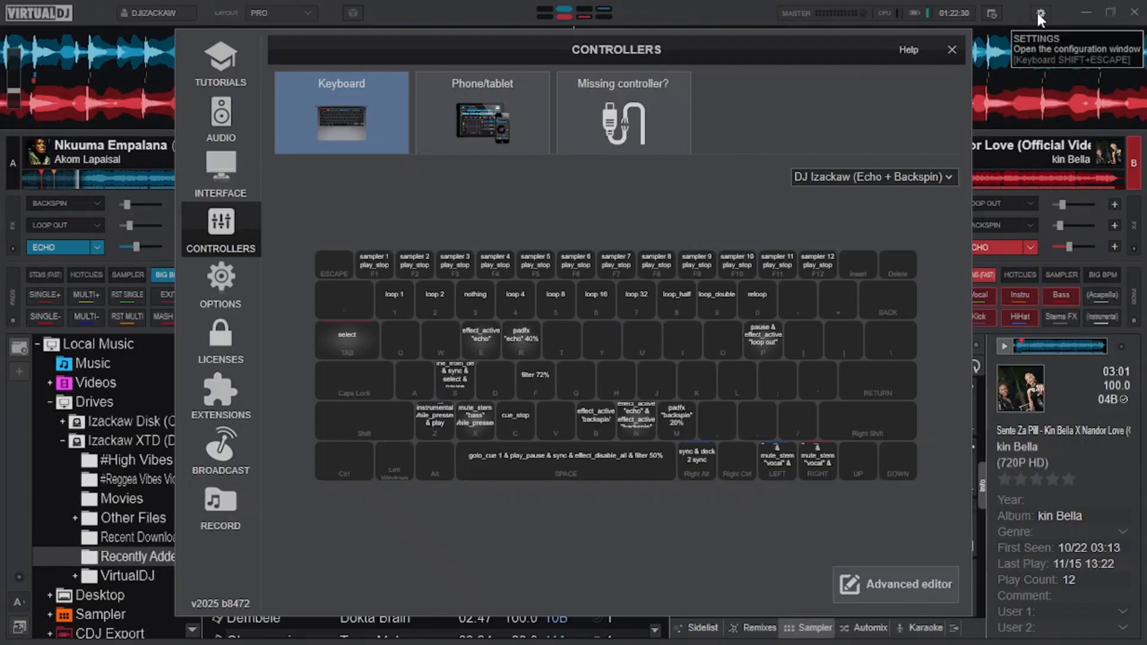
pyautogui.click(910, 581)
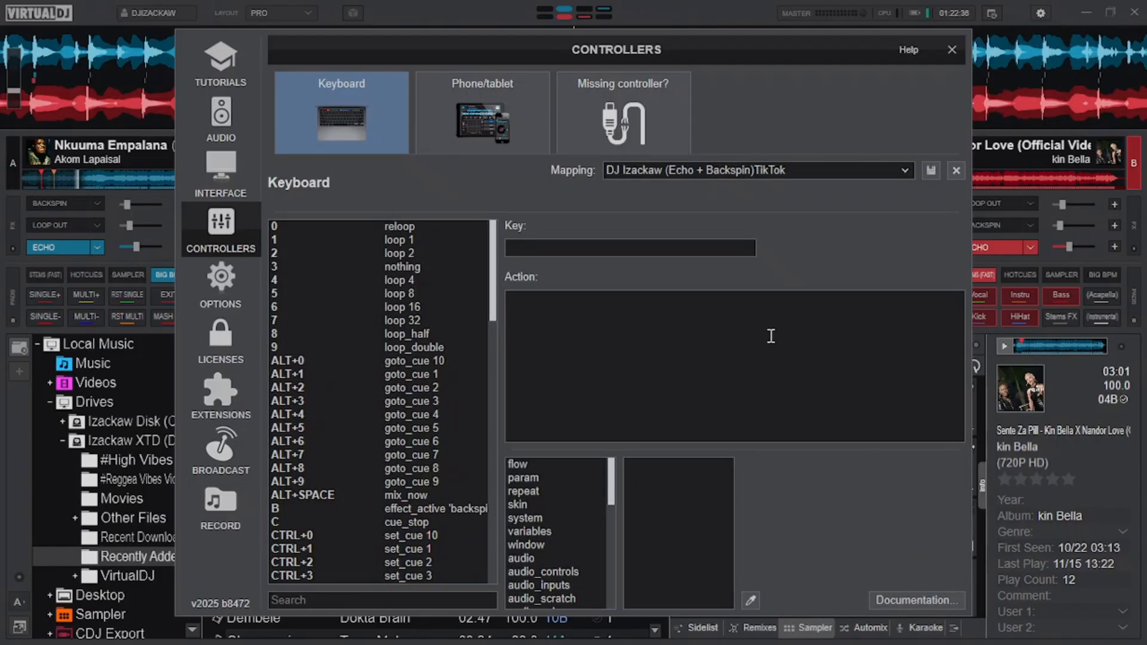
pyautogui.click(624, 247)
pyautogui.press('e')
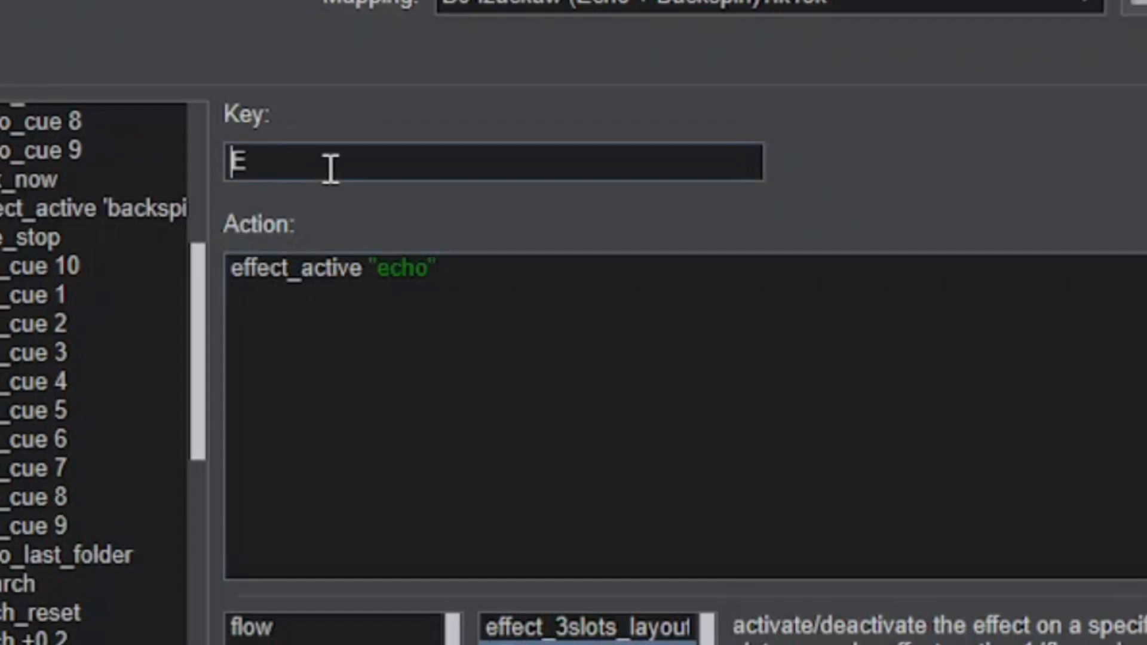
pyautogui.click(331, 169)
pyautogui.press('b')
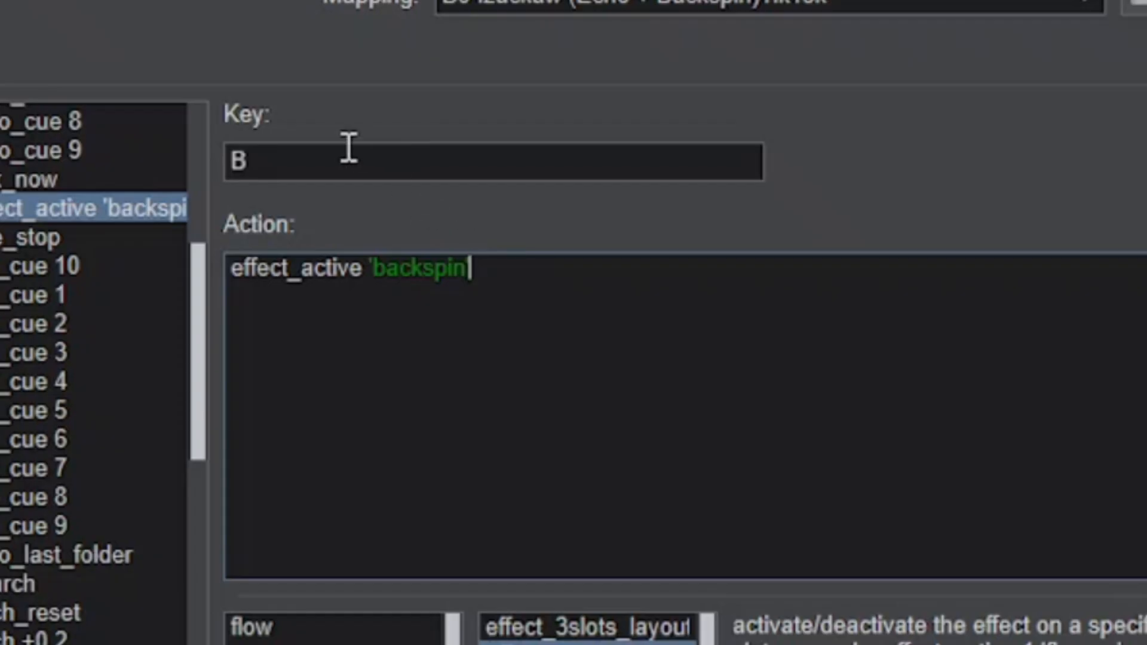
pyautogui.click(323, 156)
pyautogui.press('n')
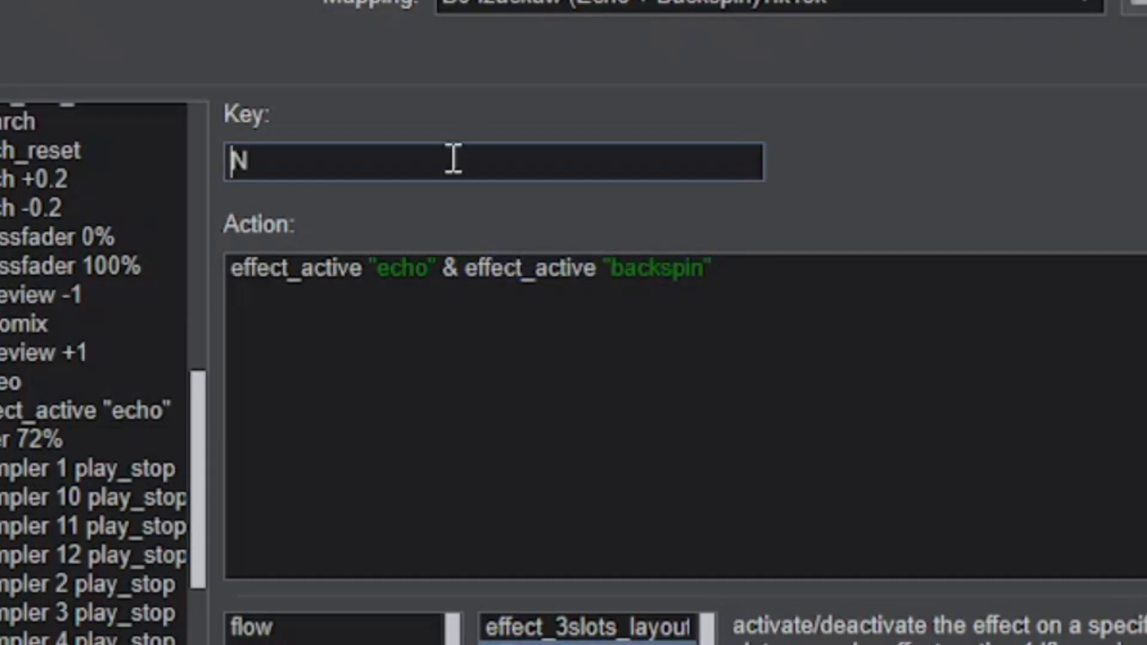
# Inspect the actions mapped to the R, M, F and SPACE keys, and close the settings
pyautogui.press('r')
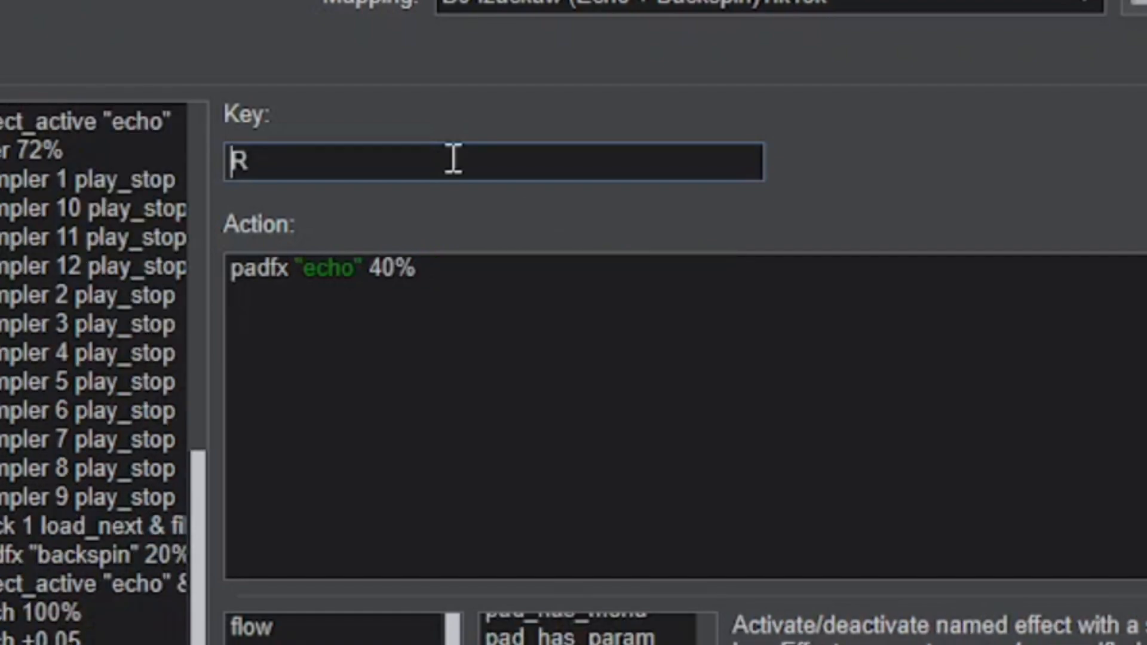
pyautogui.press('F12')
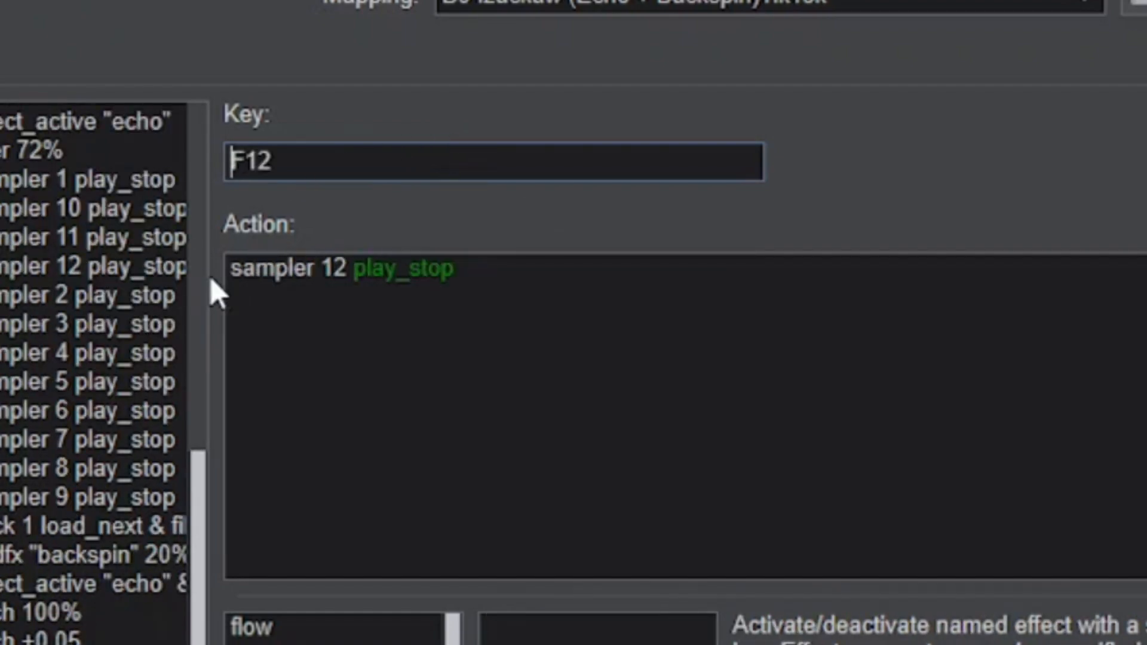
pyautogui.press('r')
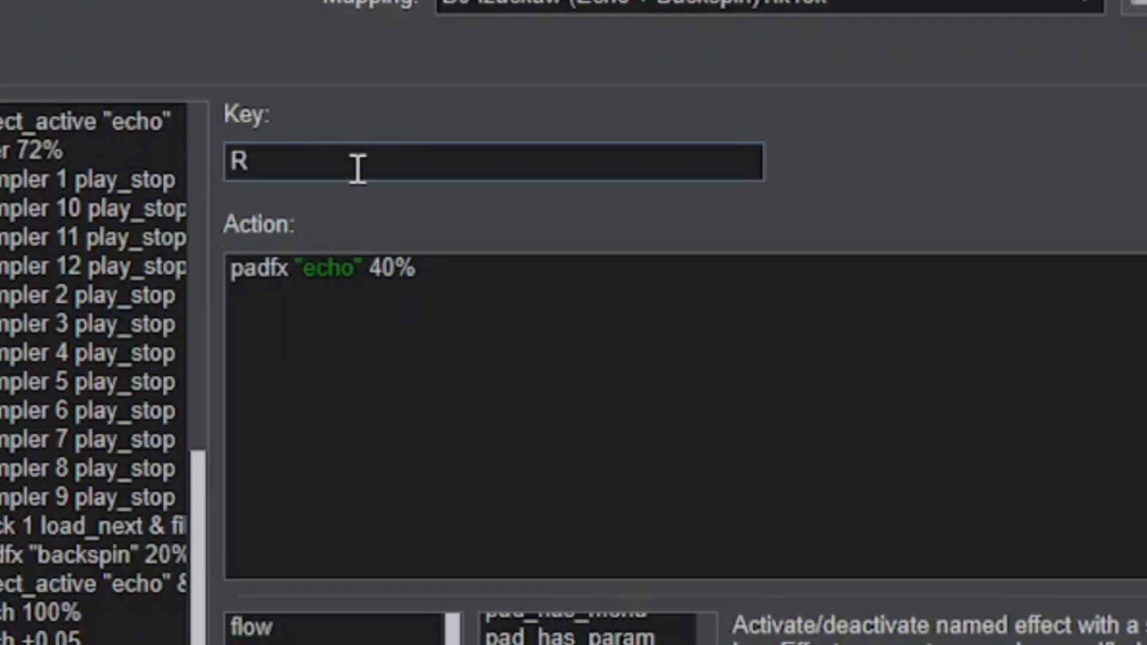
pyautogui.press('m')
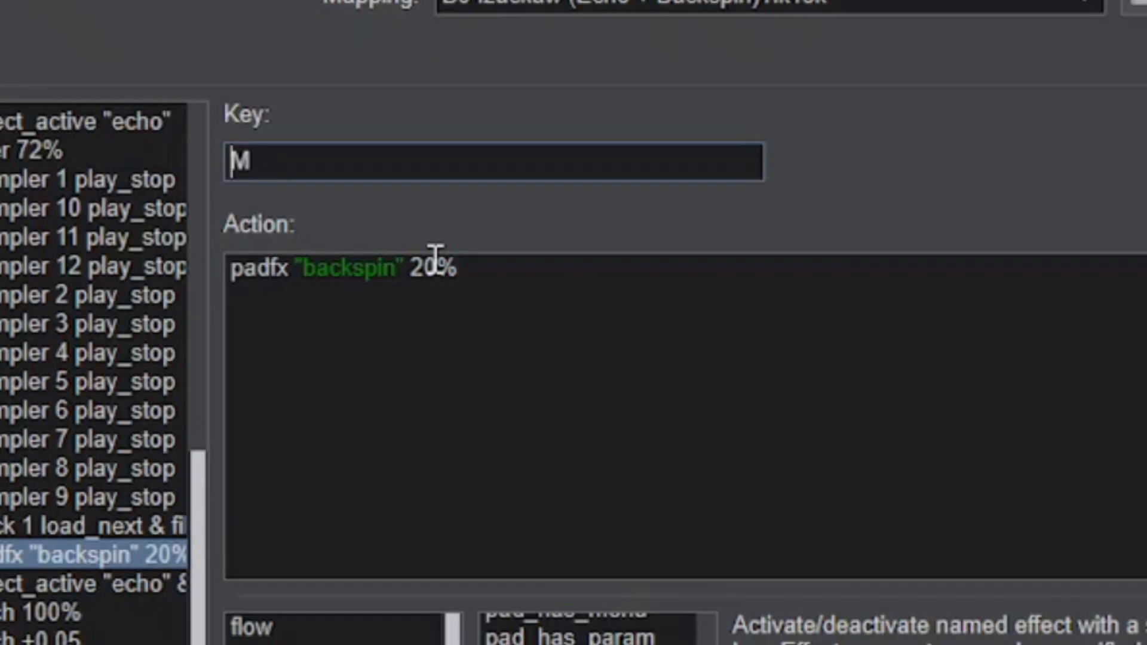
pyautogui.press('f')
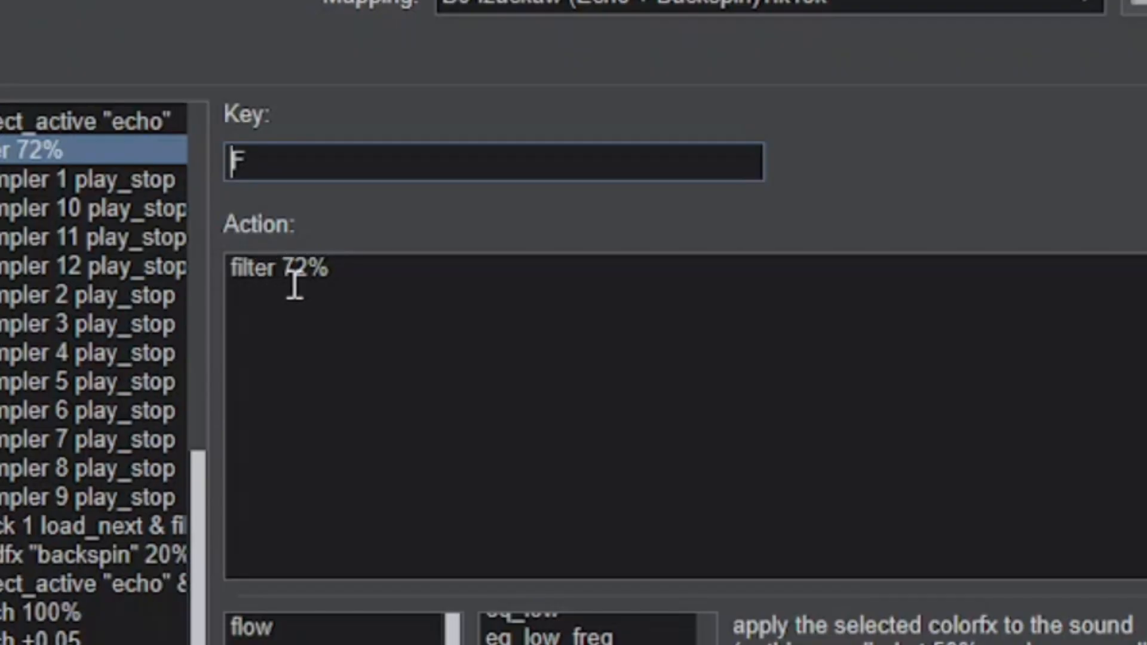
pyautogui.press('space')
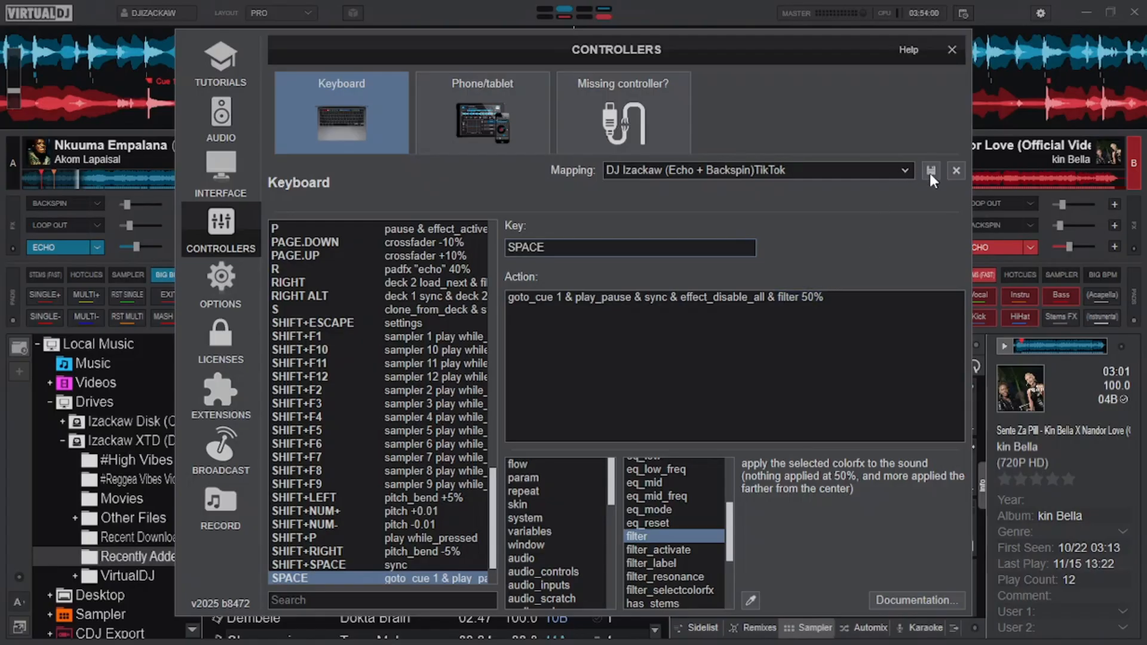
pyautogui.click(952, 49)
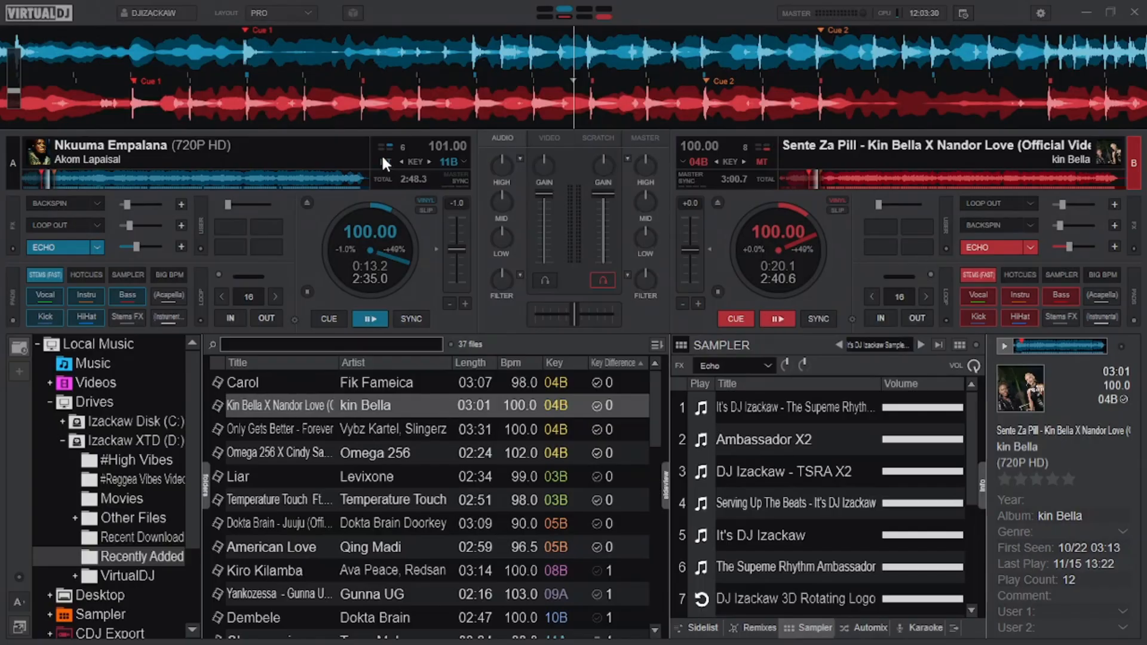
# Review deck 1's Backspin effect controls, and toggle Trailing Stop in its Echo effect controls
pyautogui.click(180, 205)
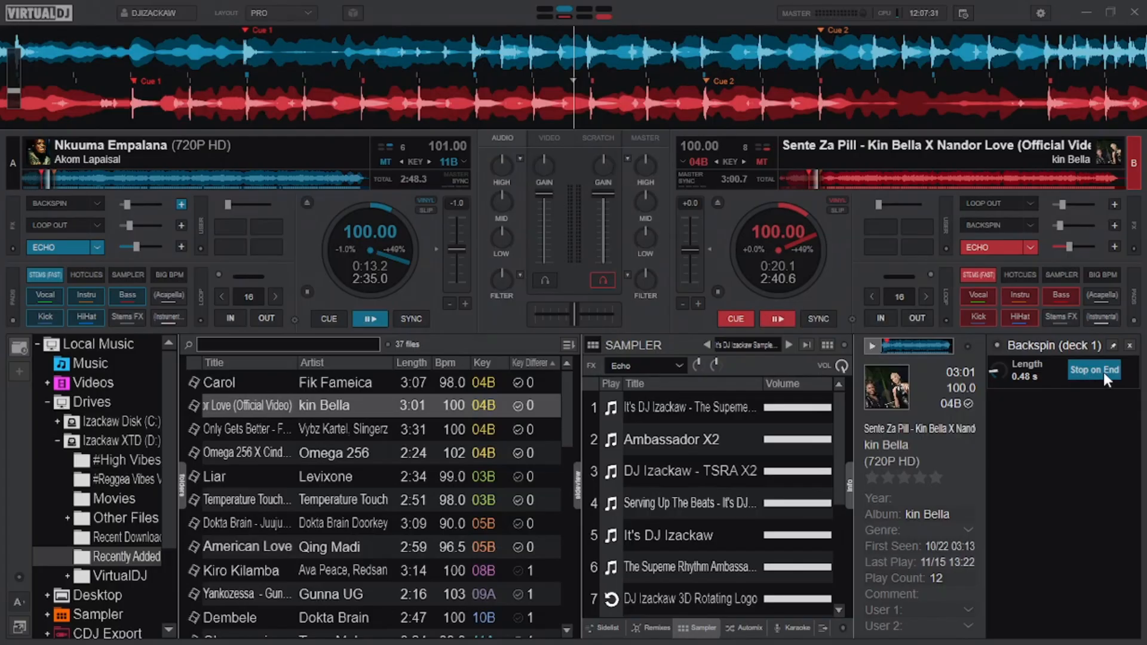
pyautogui.click(1129, 347)
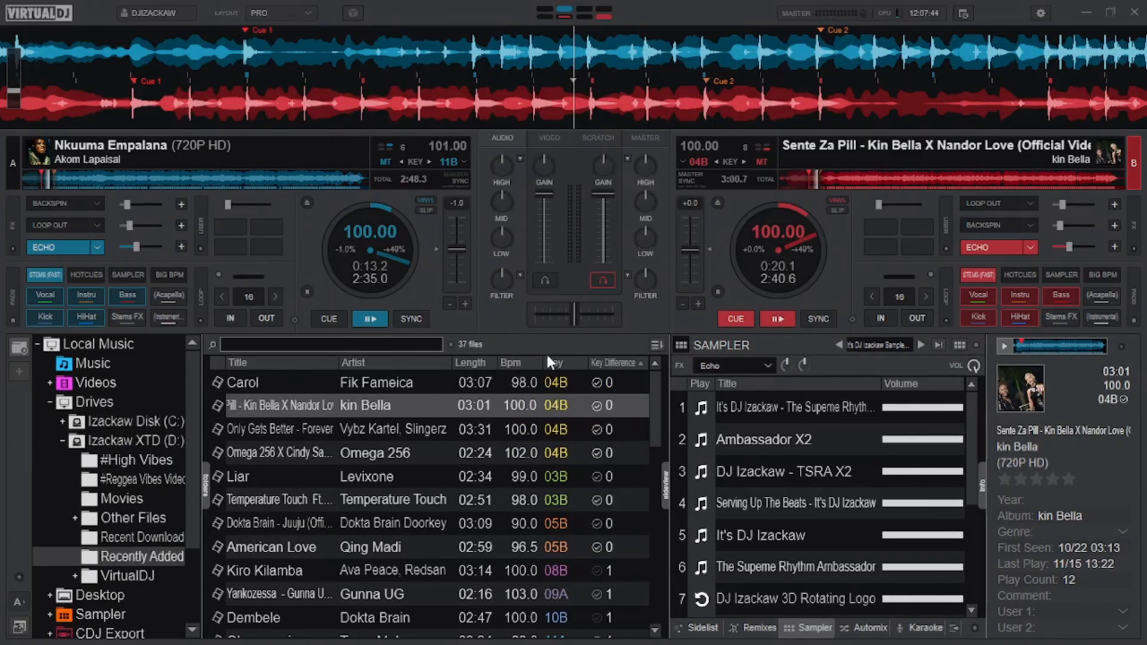
pyautogui.click(181, 246)
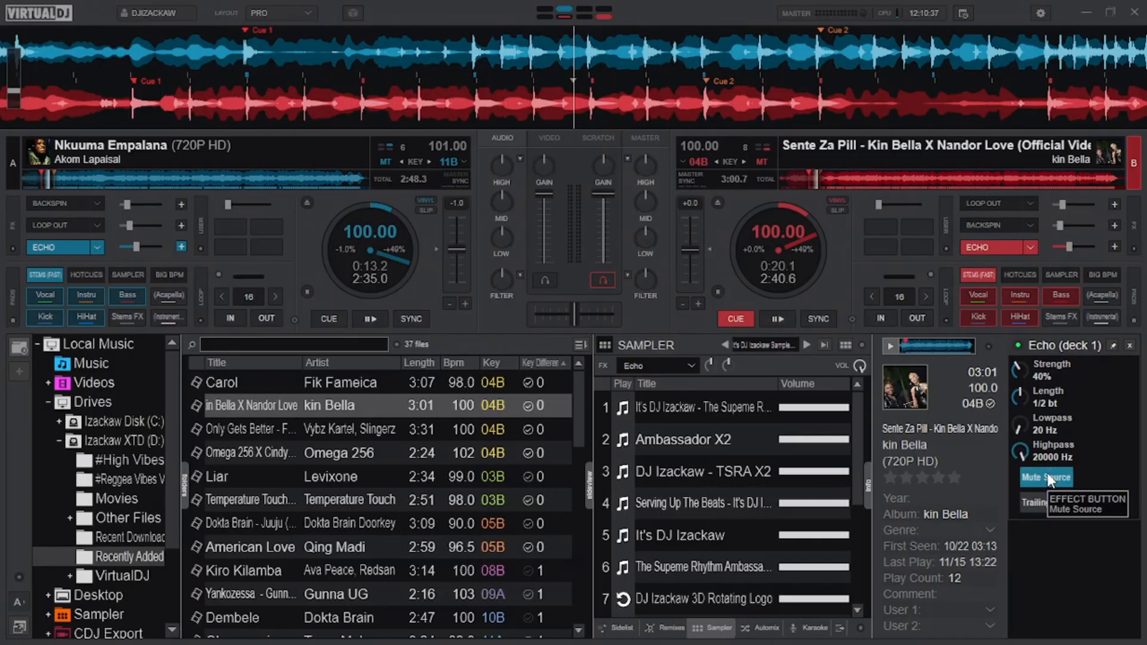
pyautogui.click(1046, 504)
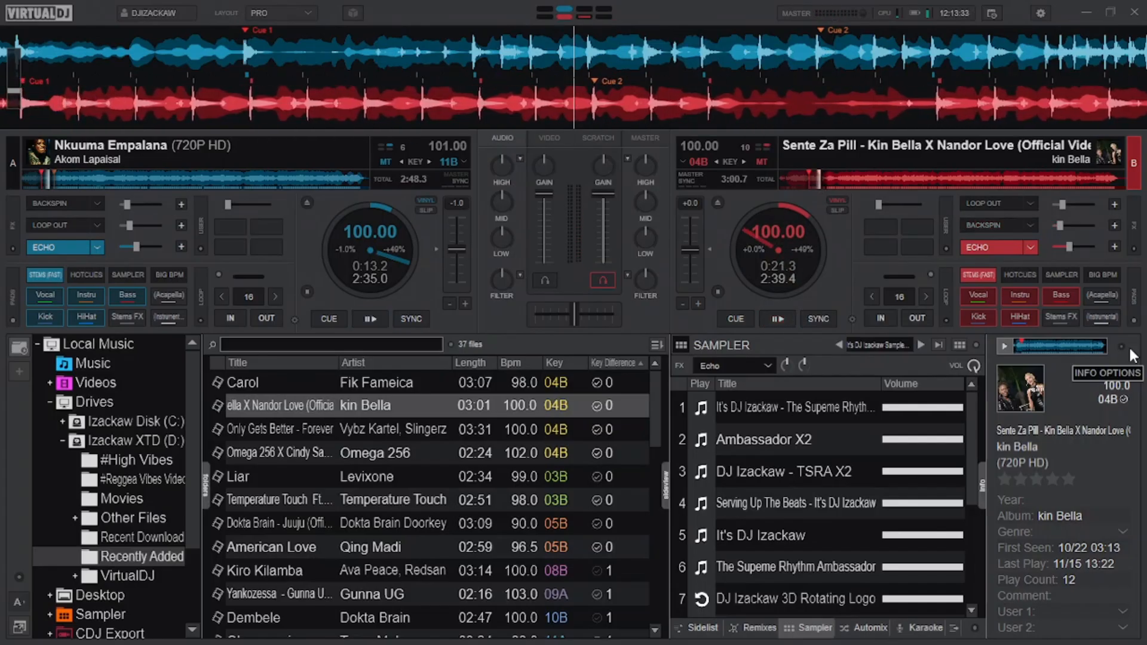
# Play the track on deck B and trigger the echo effect followed by the backspin effect
pyautogui.press('1')
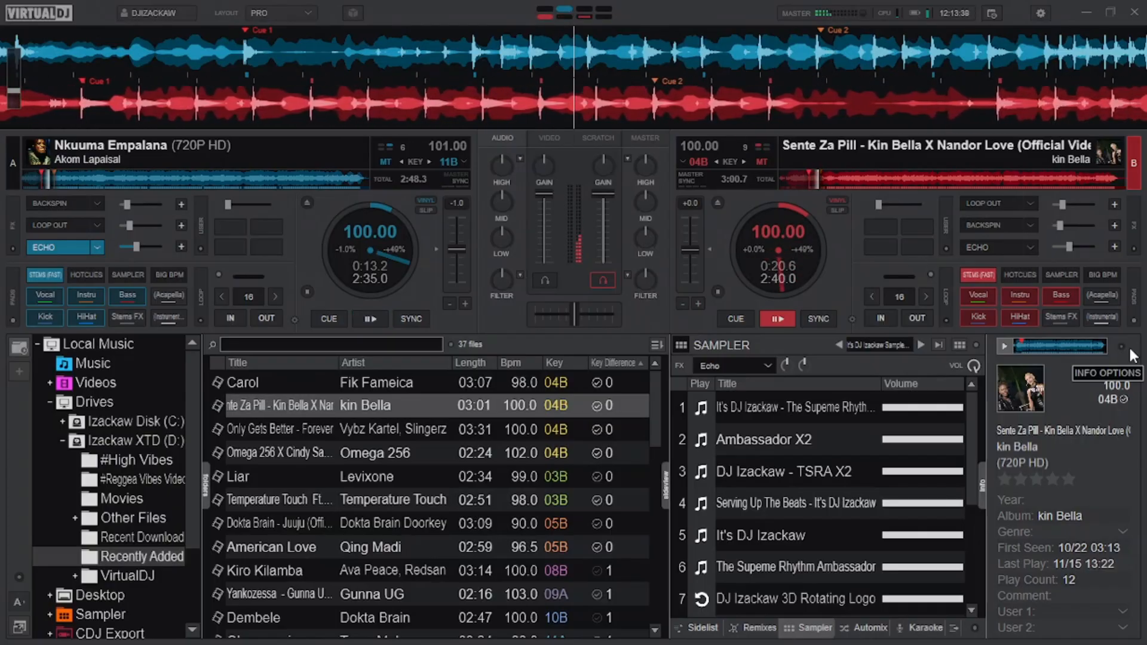
pyautogui.press('e')
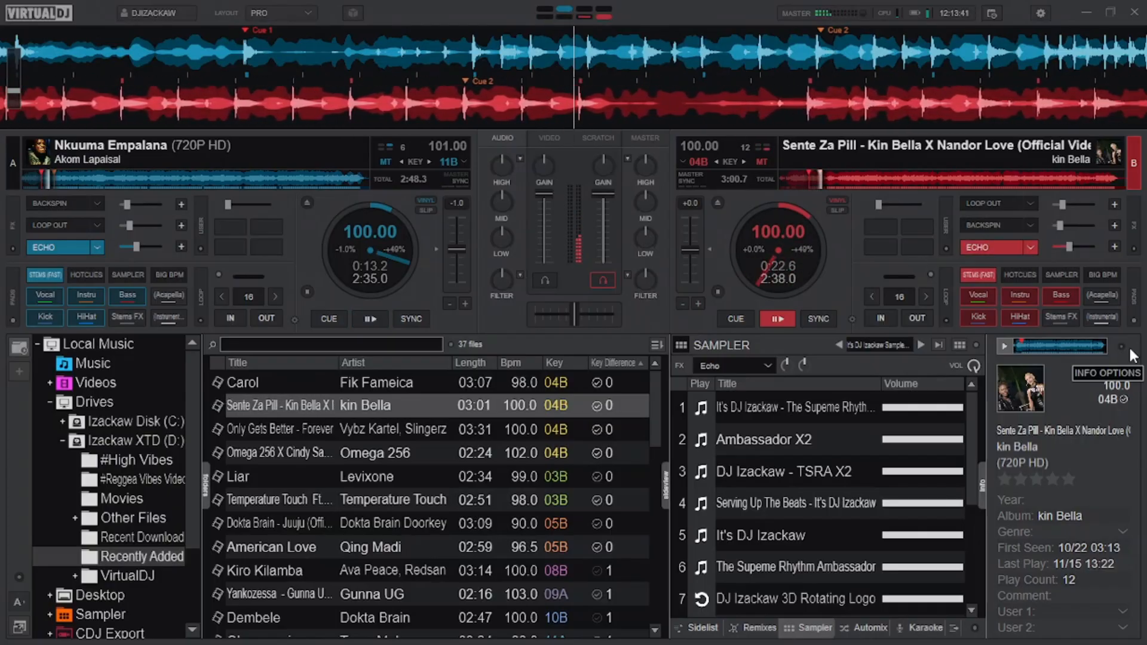
pyautogui.press('b')
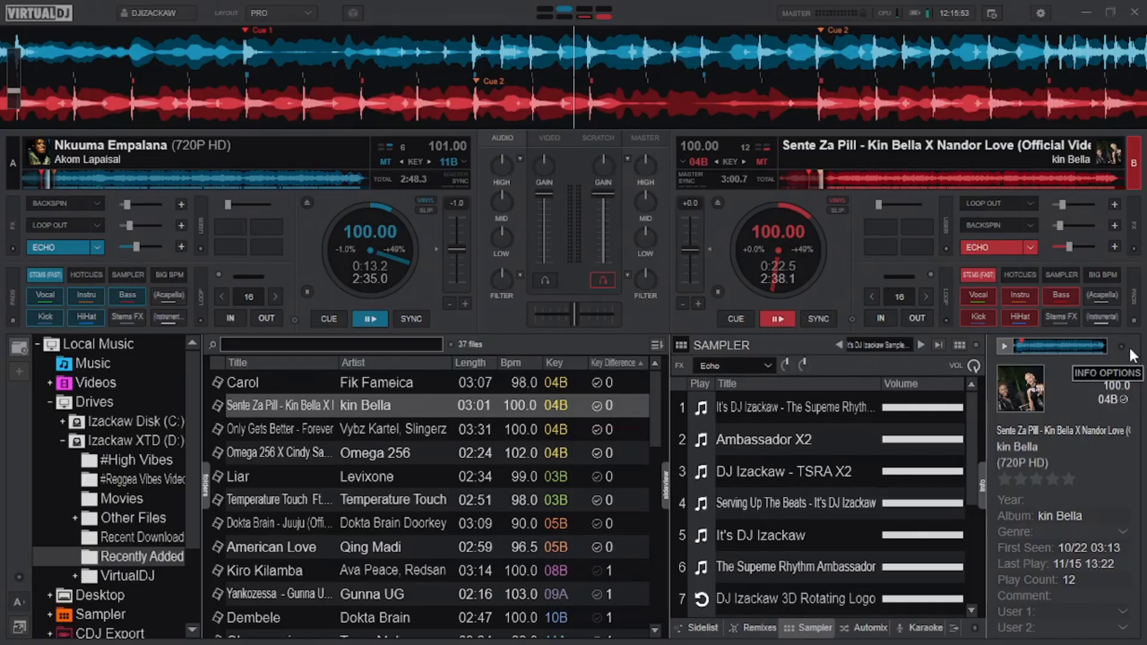
# In deck 2's Echo effect controls, test playback with Mute Source off and on, leaving Mute Source enabled
pyautogui.click(1114, 247)
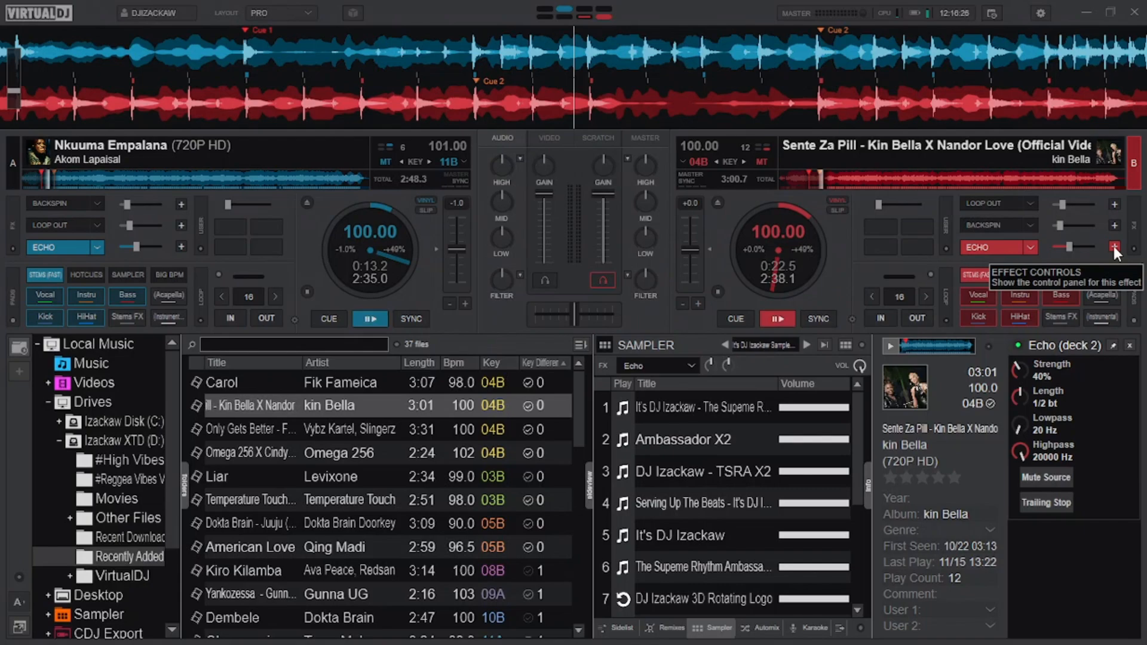
pyautogui.click(1044, 478)
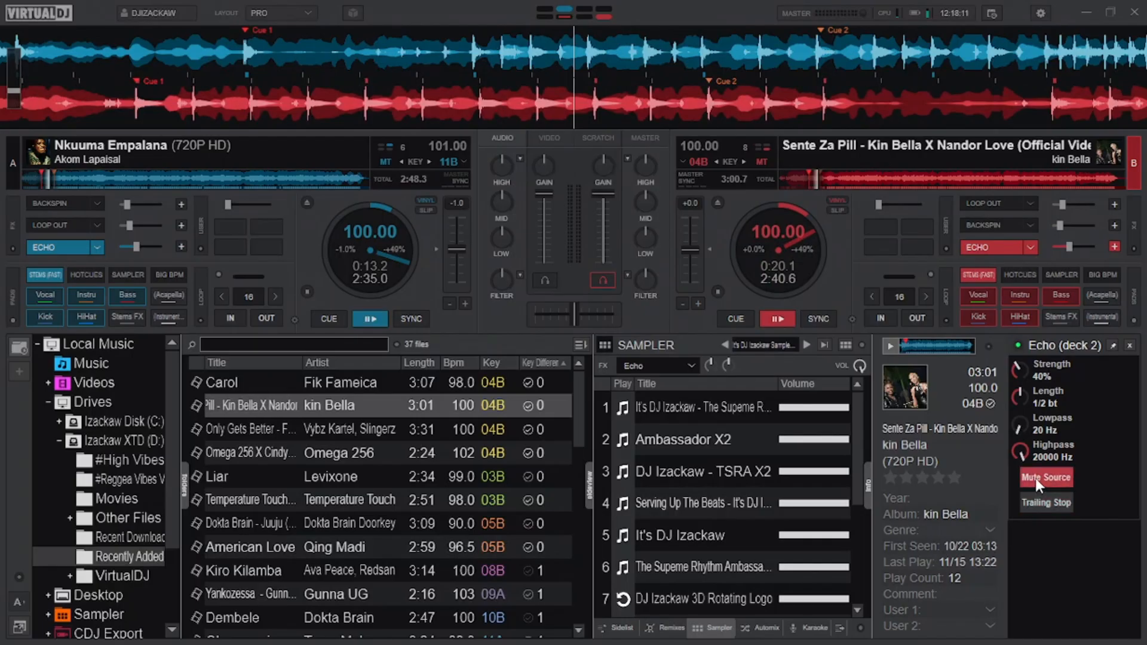
pyautogui.click(1037, 499)
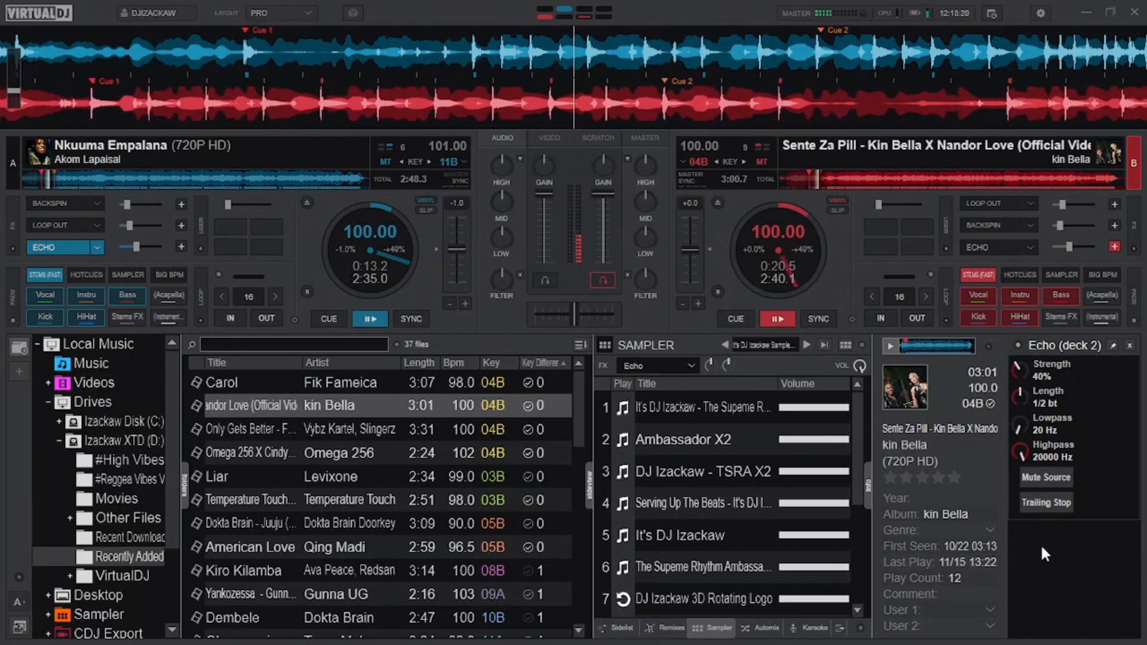
pyautogui.press('space')
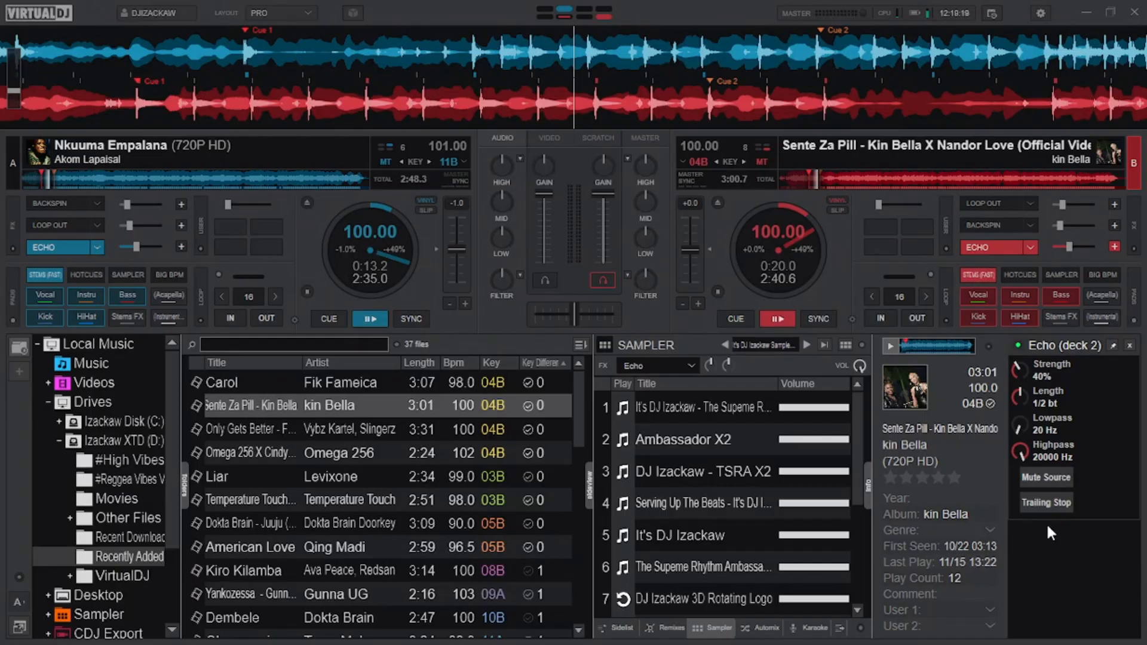
pyautogui.click(1045, 477)
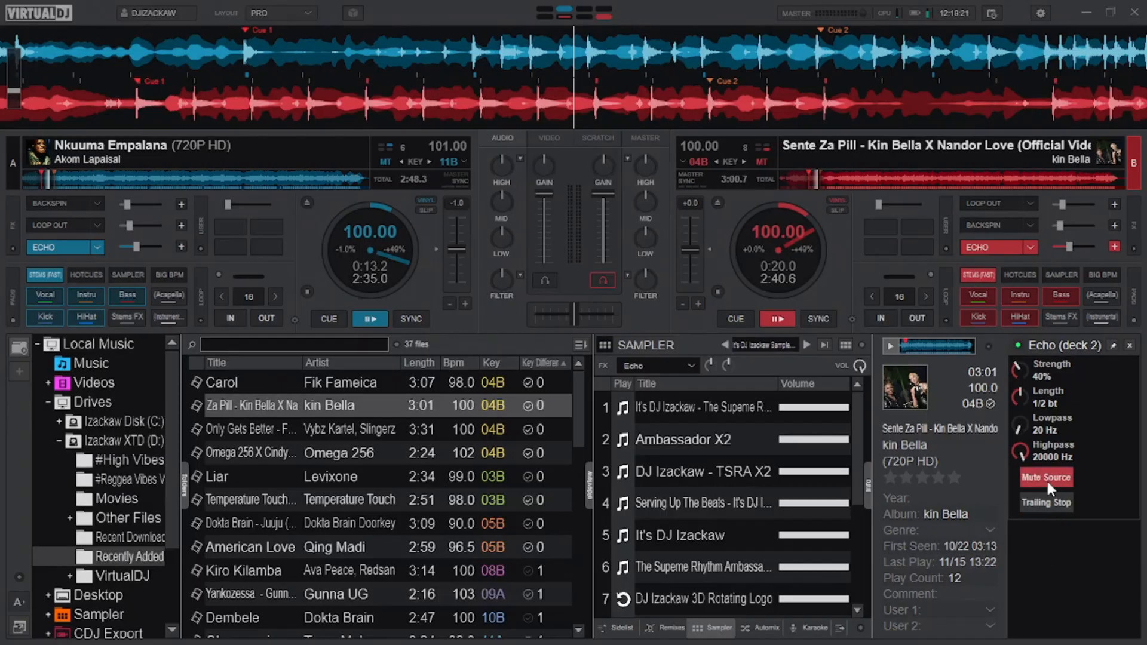
pyautogui.press('space')
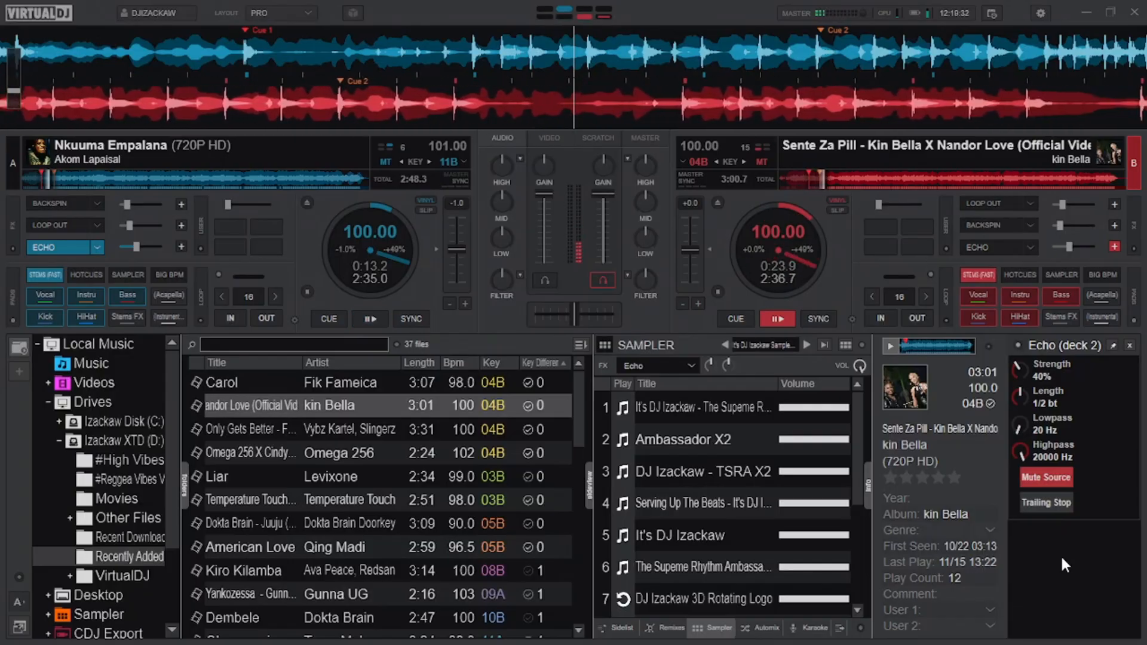
# In deck 2's Echo effect controls, enable Trailing Stop and disable Mute Source, testing echo playback on deck B with each setting
pyautogui.press('b')
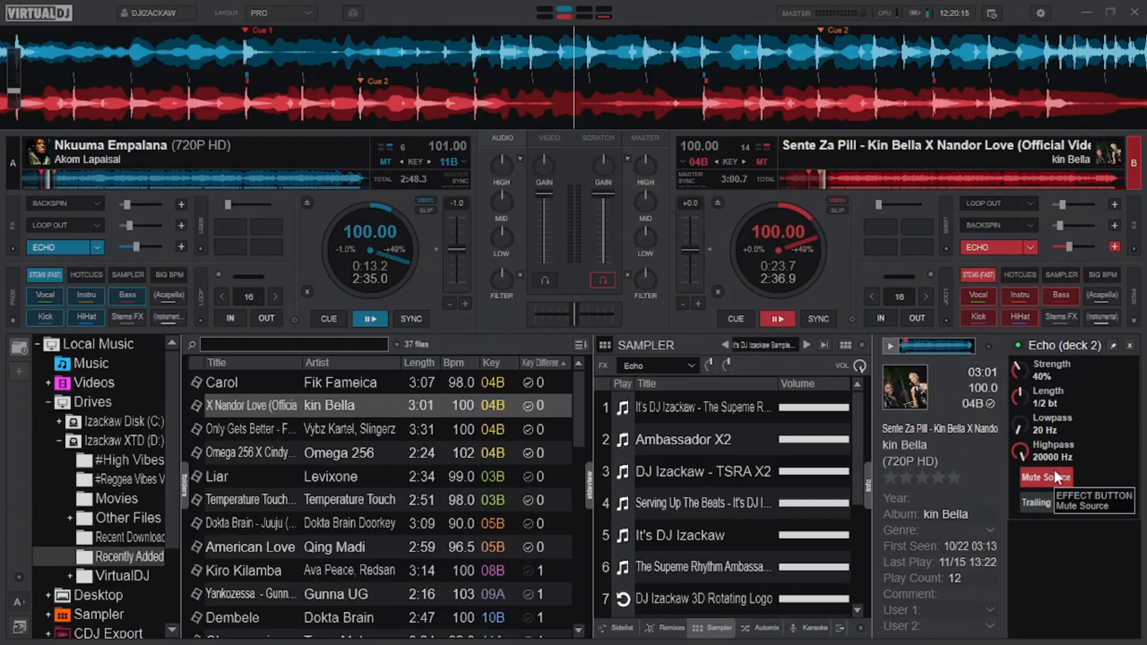
pyautogui.click(1047, 495)
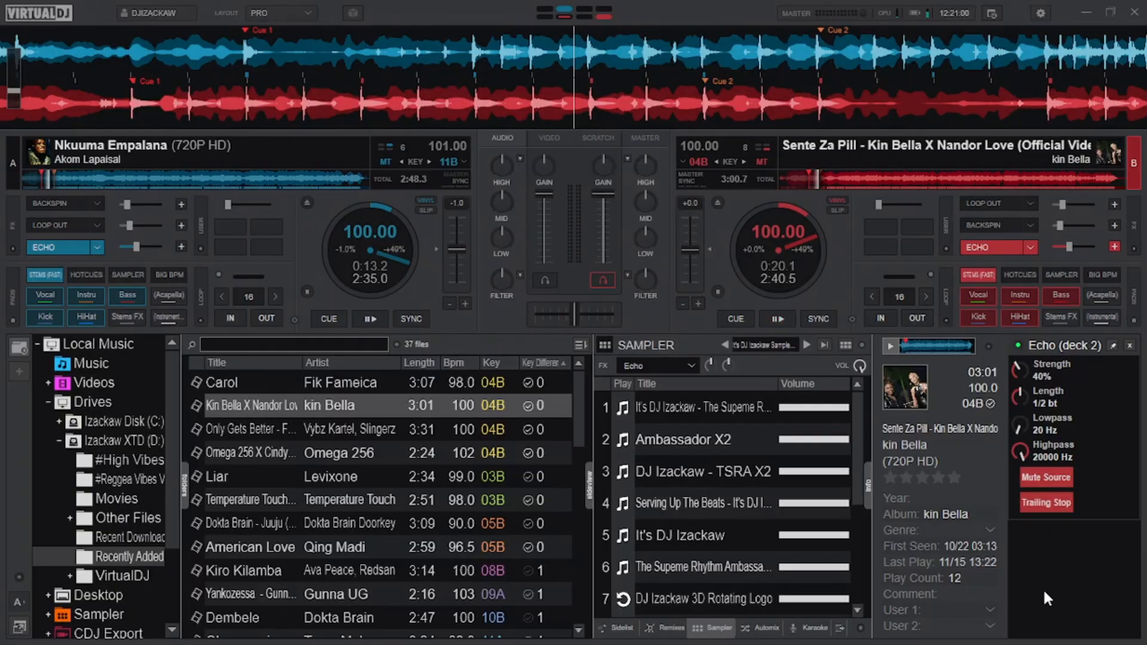
pyautogui.click(1047, 478)
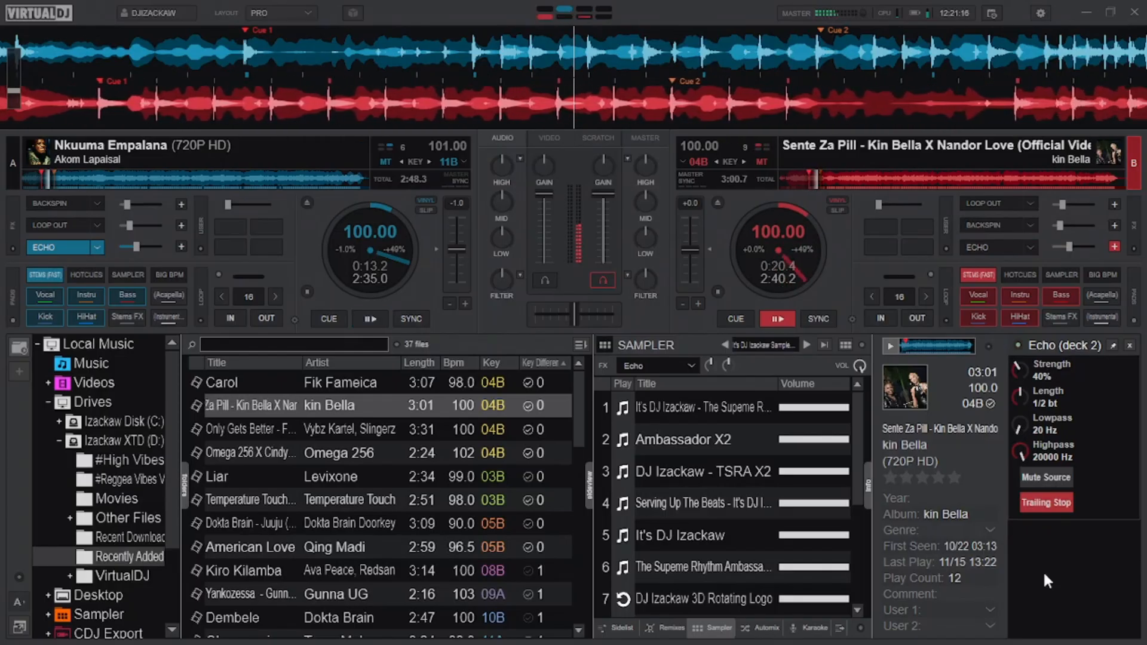
pyautogui.press('space')
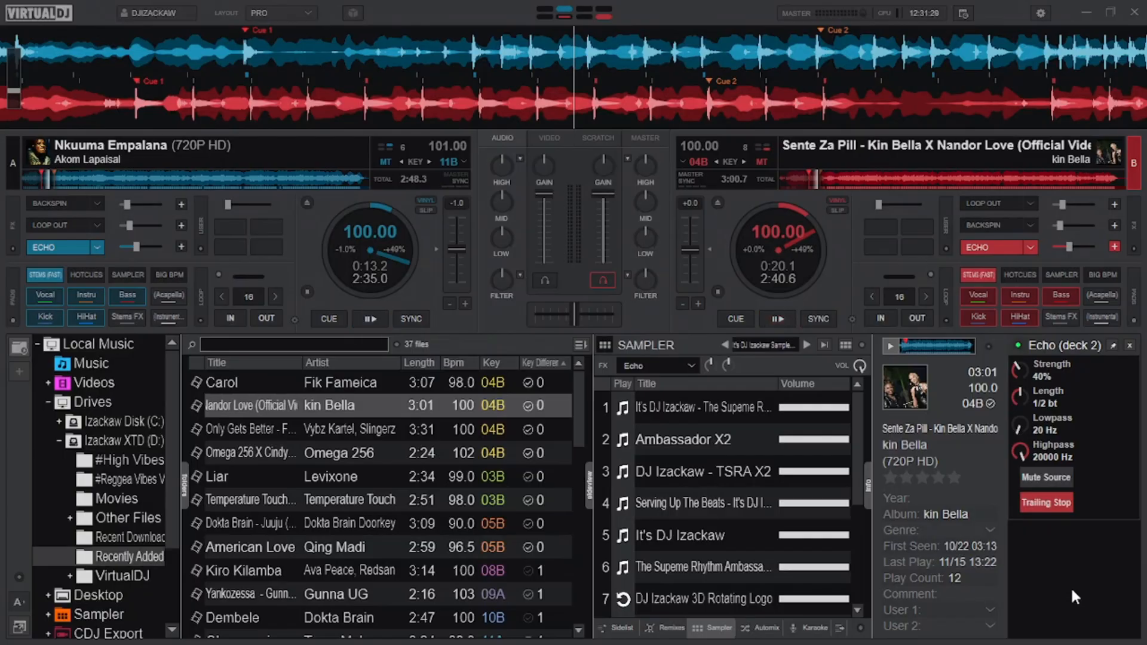
# Toggle Mute Source and Trailing Stop in deck 2's Echo effect controls to show their combinations, leaving both enabled
pyautogui.click(1055, 479)
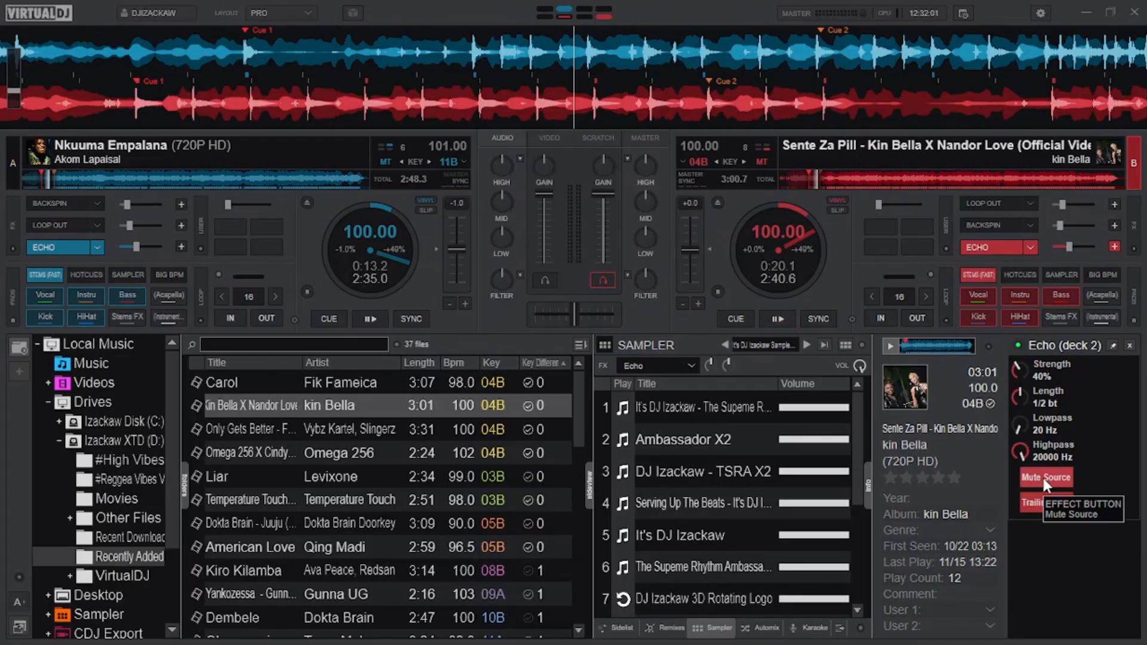
pyautogui.click(1041, 475)
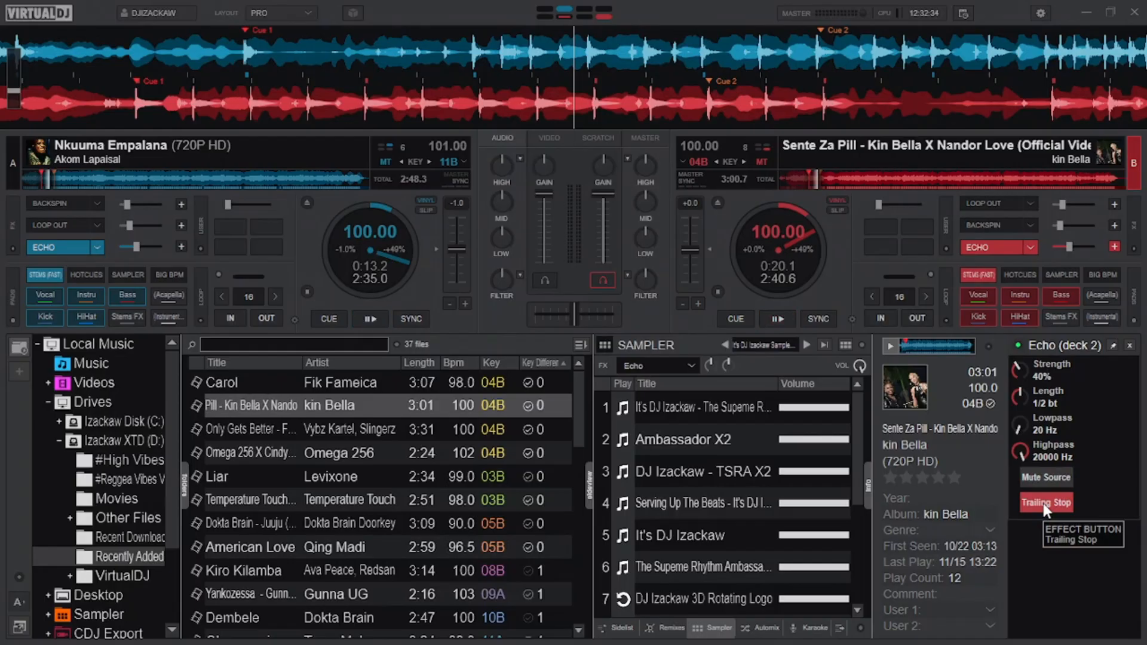
pyautogui.click(1043, 503)
pyautogui.click(1047, 476)
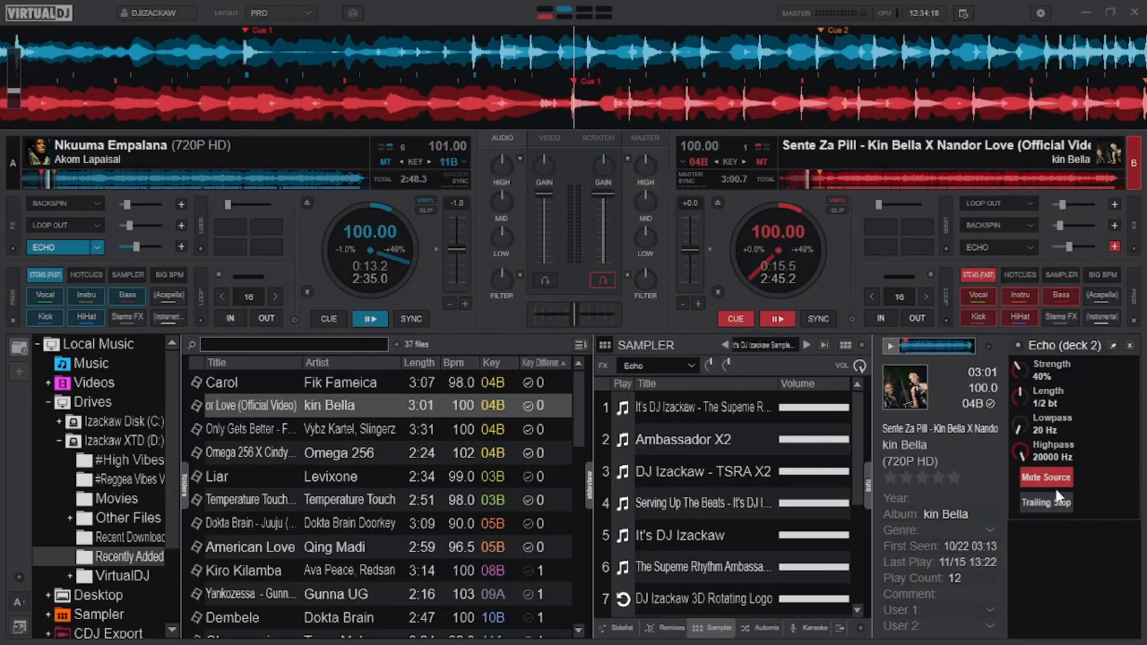
pyautogui.click(1040, 502)
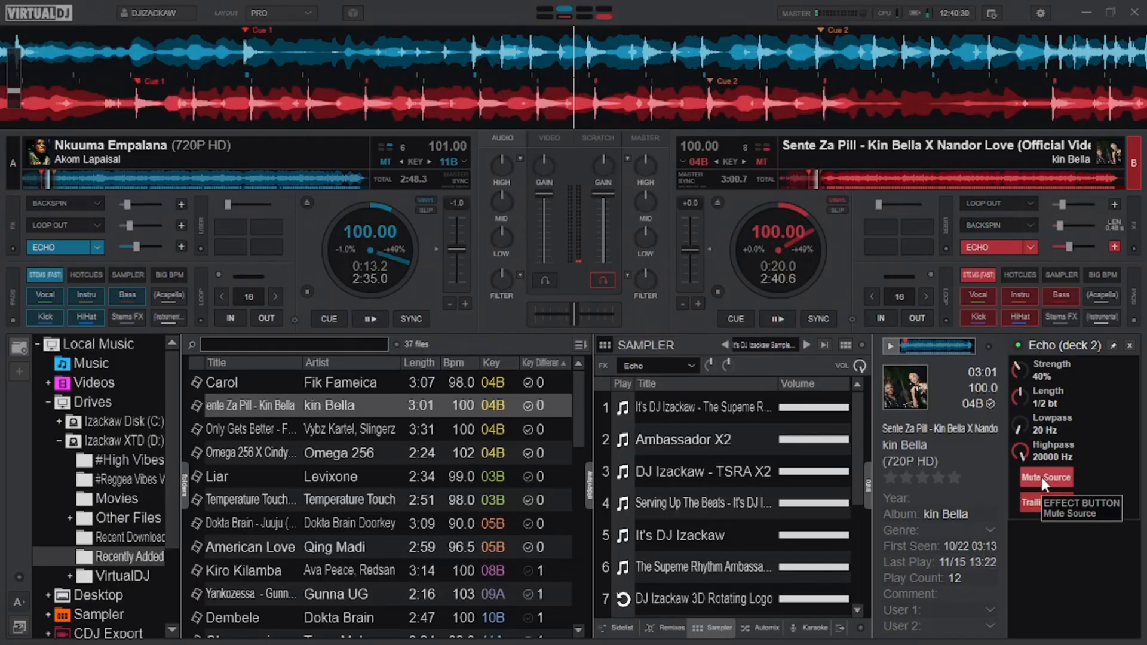
# Play deck B from its cue point, trigger the echo with Mute Source and Trailing Stop enabled, and stop playback
pyautogui.press('1')
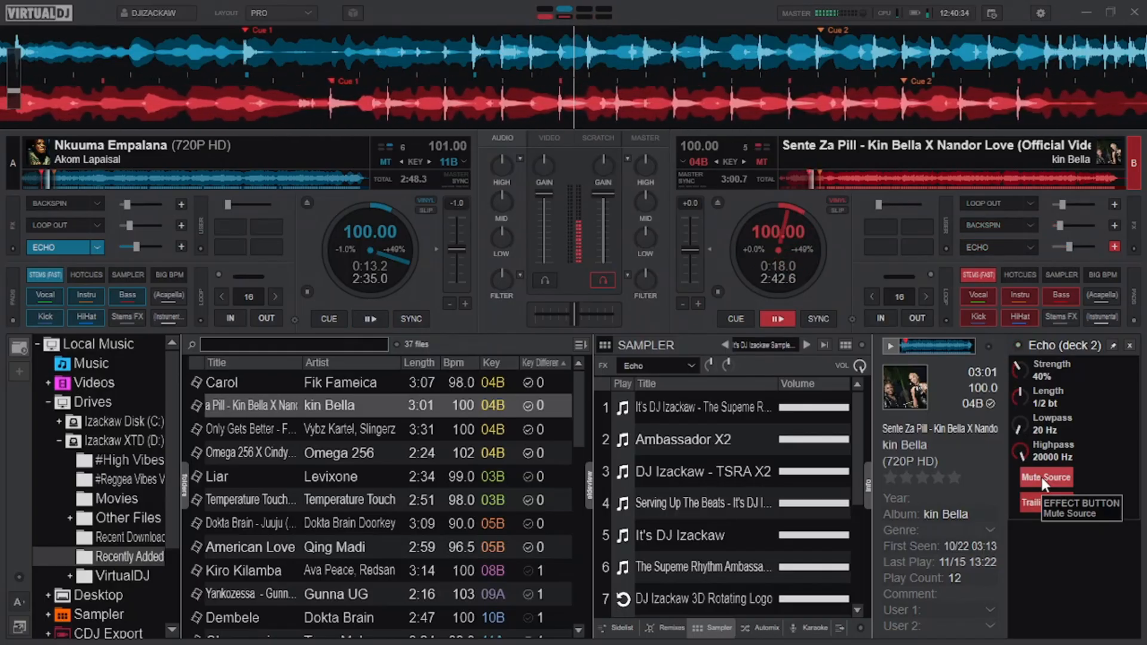
pyautogui.press('e')
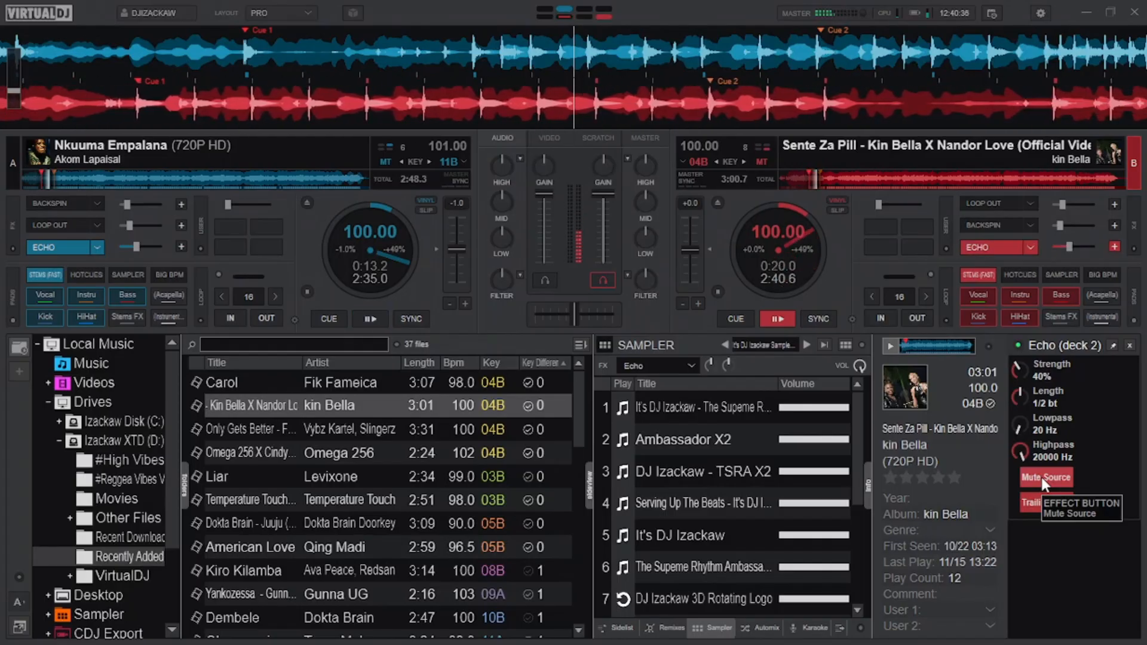
pyautogui.press('space')
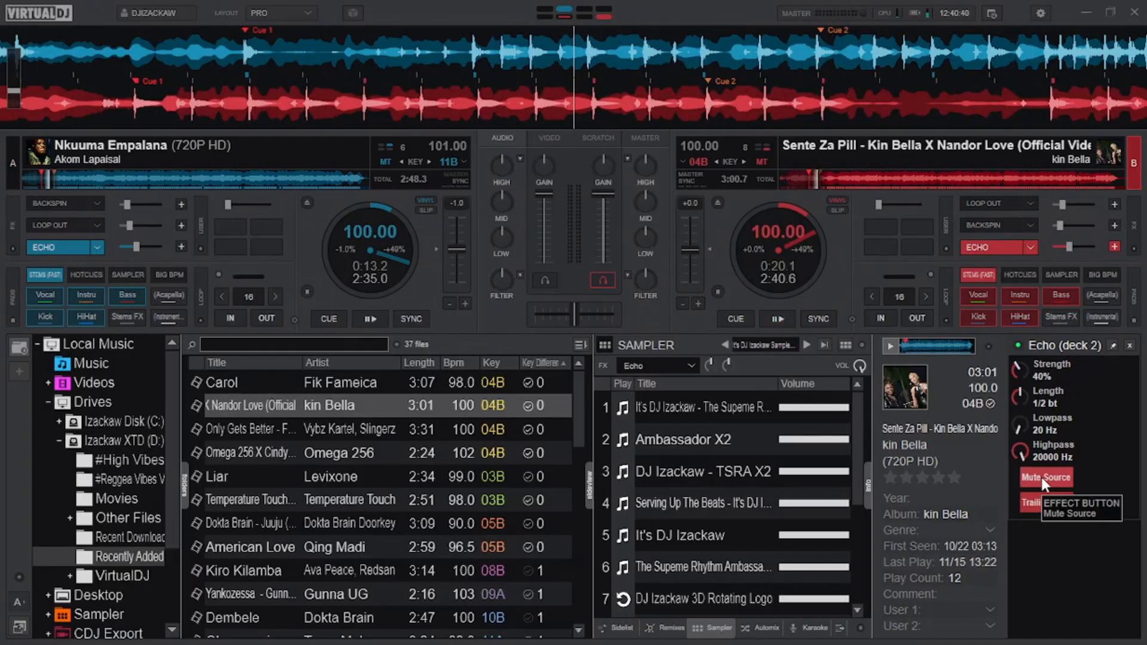
# Disable Mute Source in deck 2's Echo effect controls, and perform echo transitions back and forth between decks A and B
pyautogui.click(1041, 478)
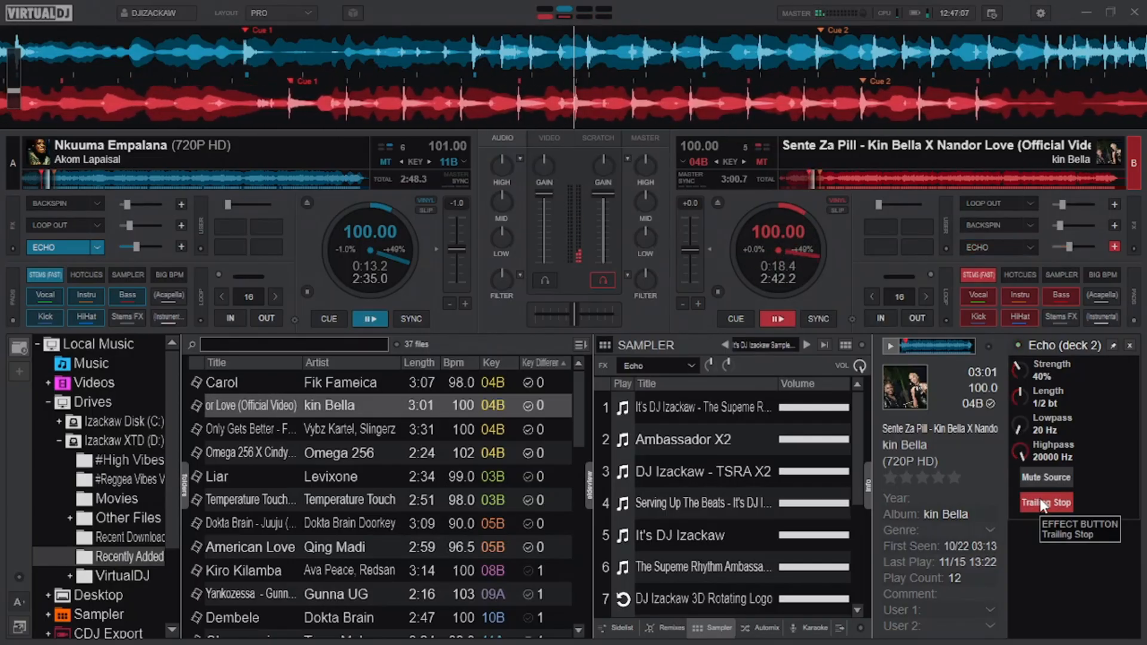
pyautogui.press('Tab')
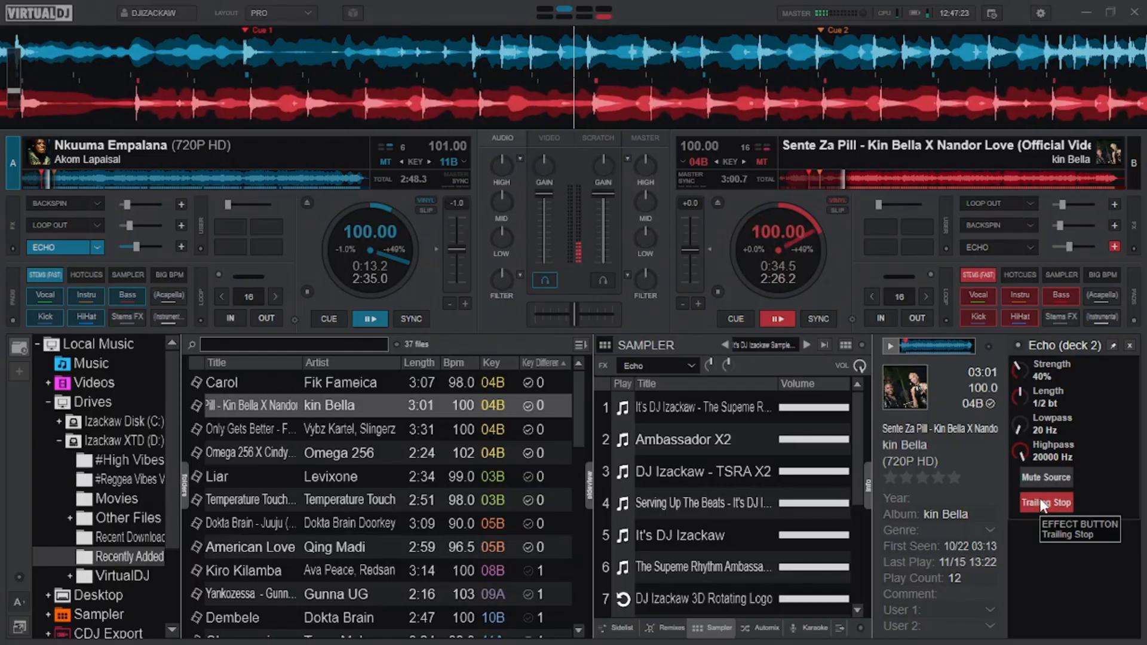
pyautogui.press('1')
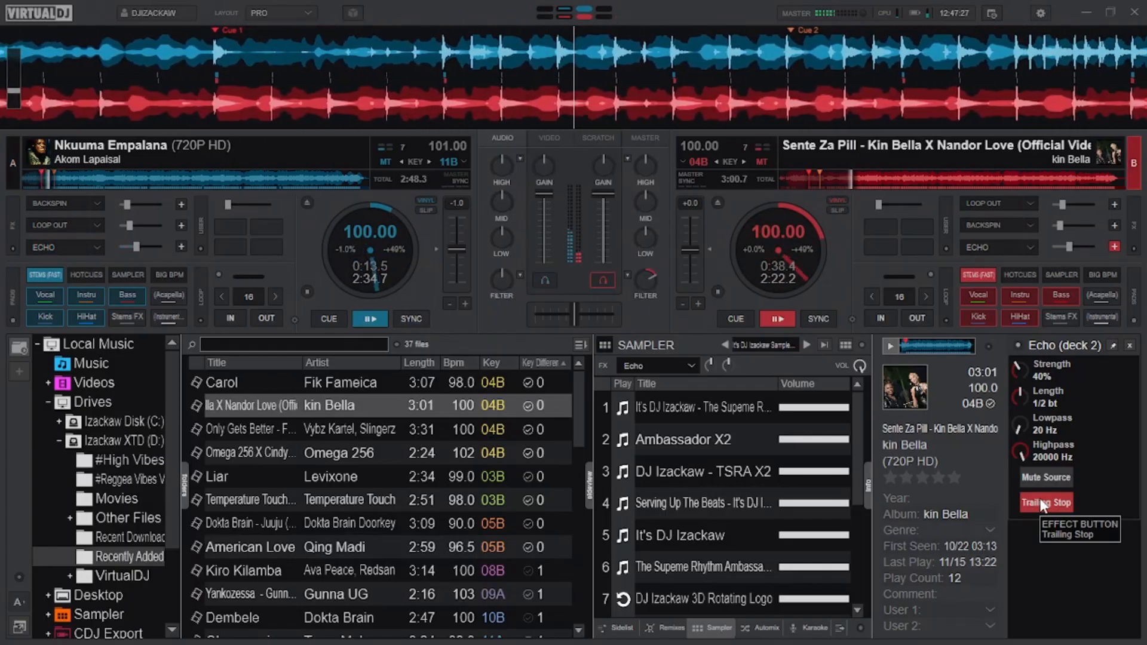
pyautogui.press('e')
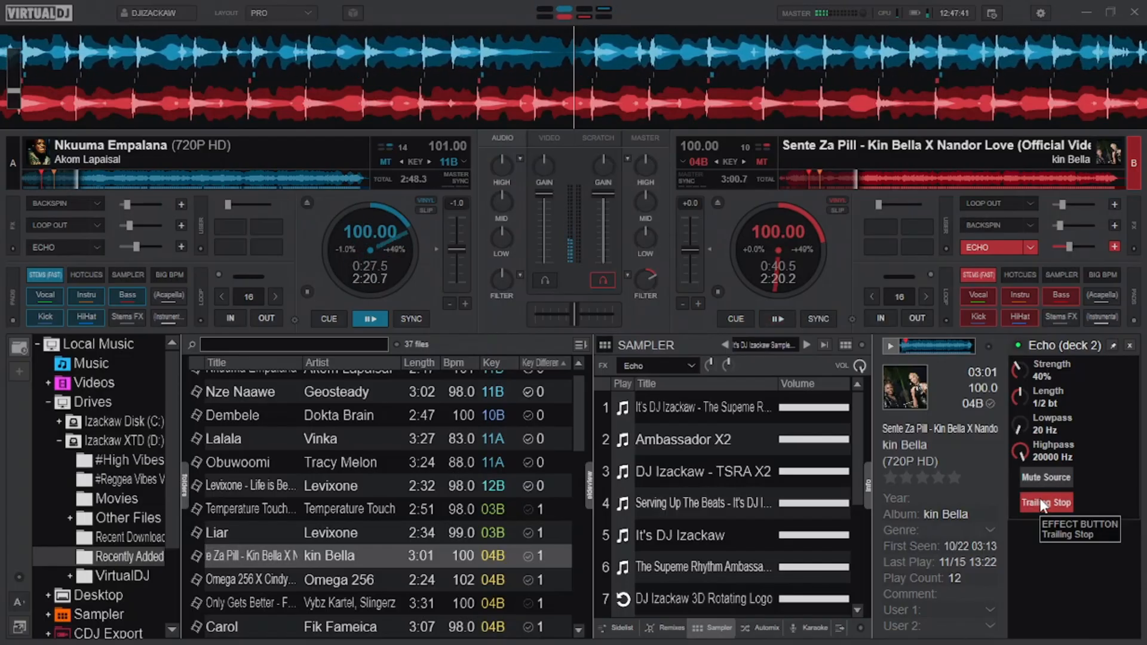
pyautogui.press('1')
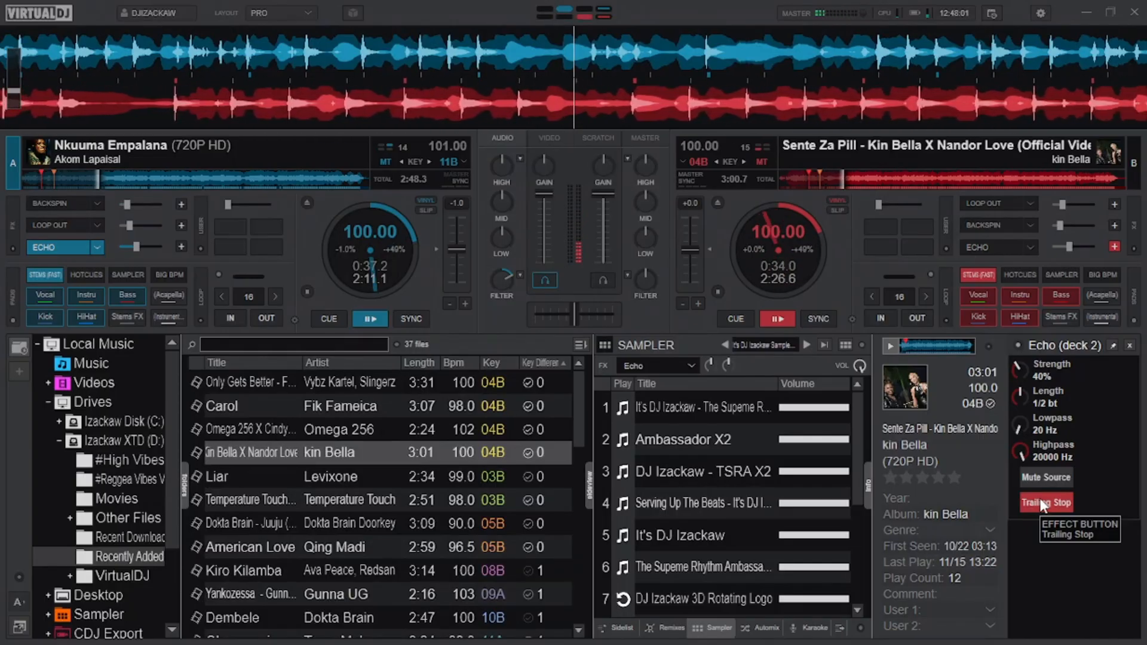
pyautogui.press('1')
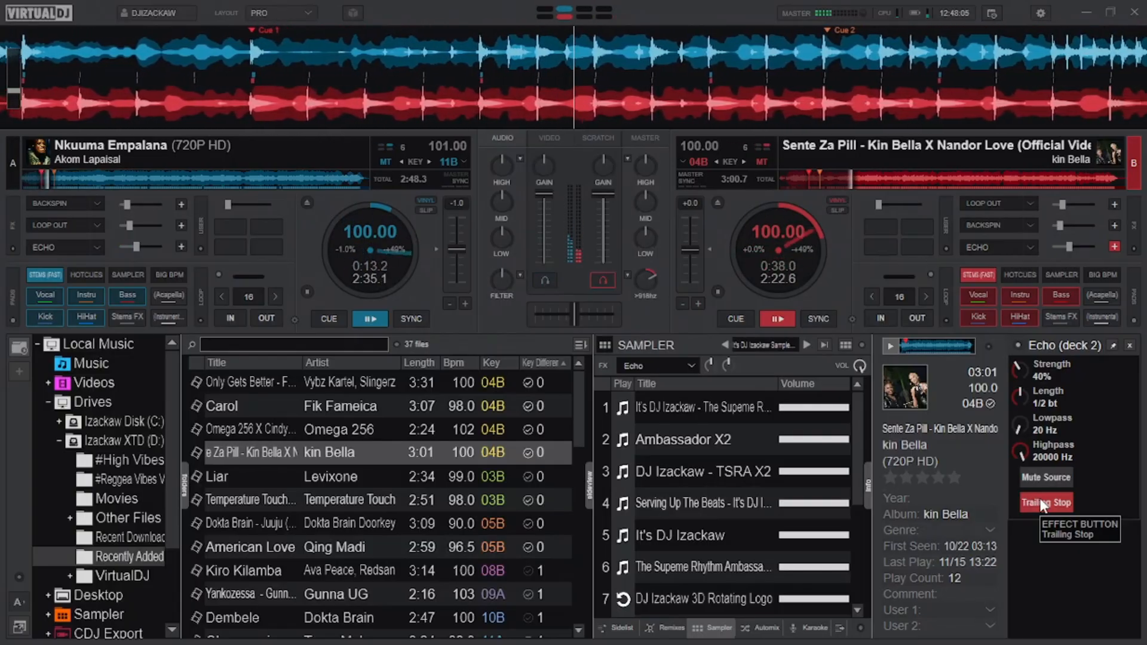
# Start deck B from its first cue point in the mix, and take deck A out with an echo followed by a backspin
pyautogui.click(1042, 505)
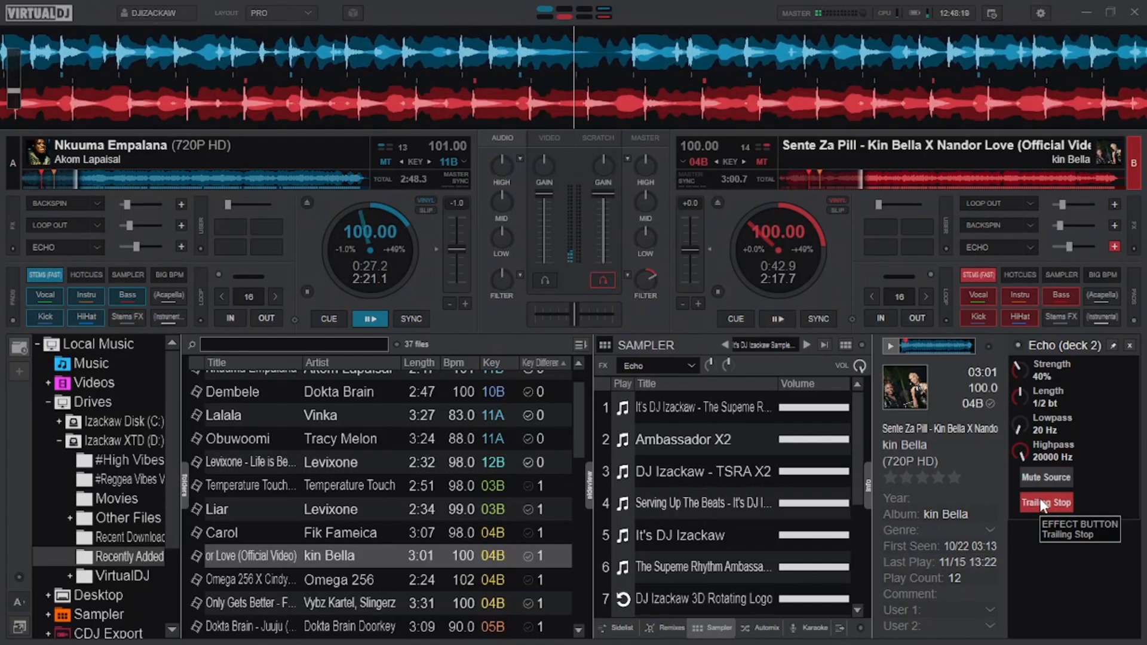
pyautogui.press('1')
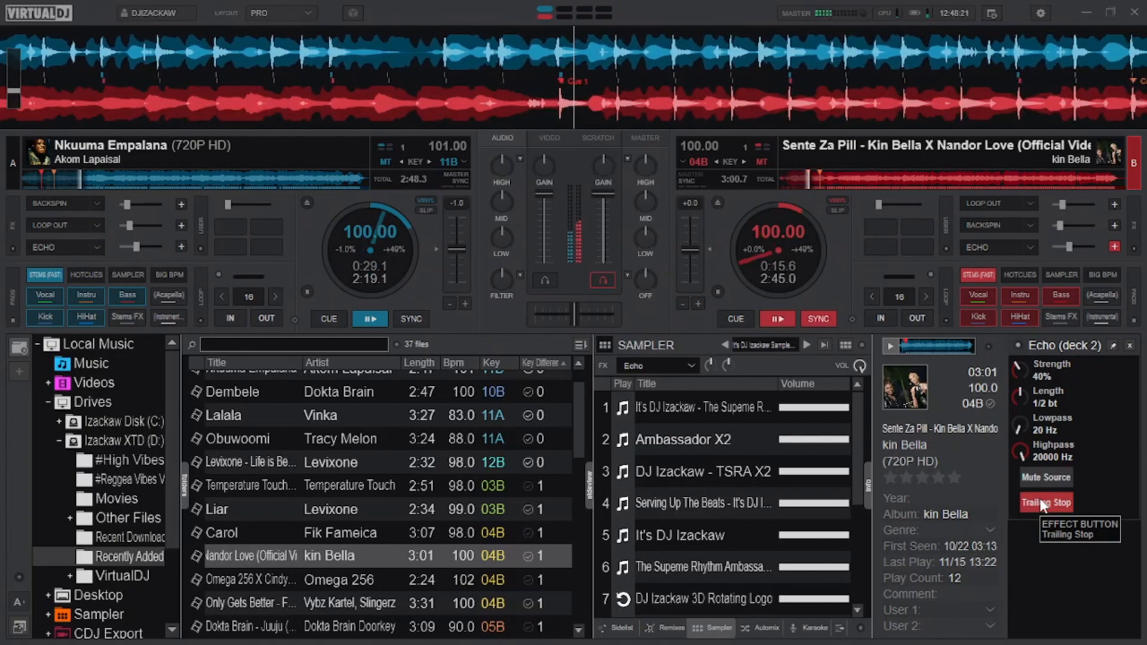
pyautogui.press('Tab')
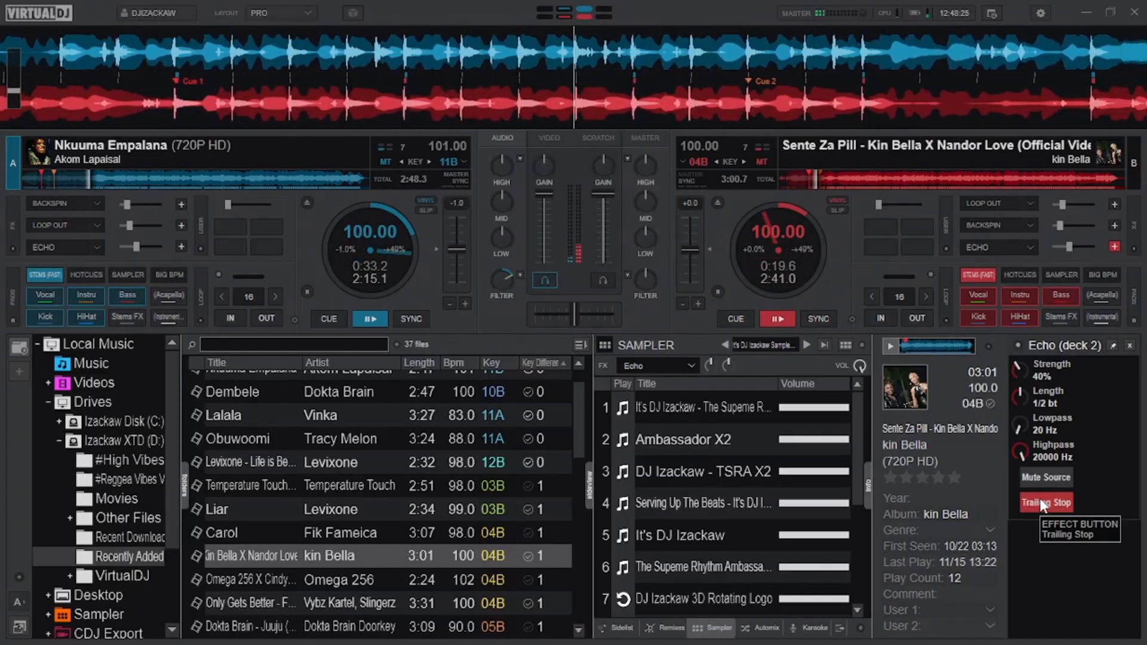
pyautogui.press('e')
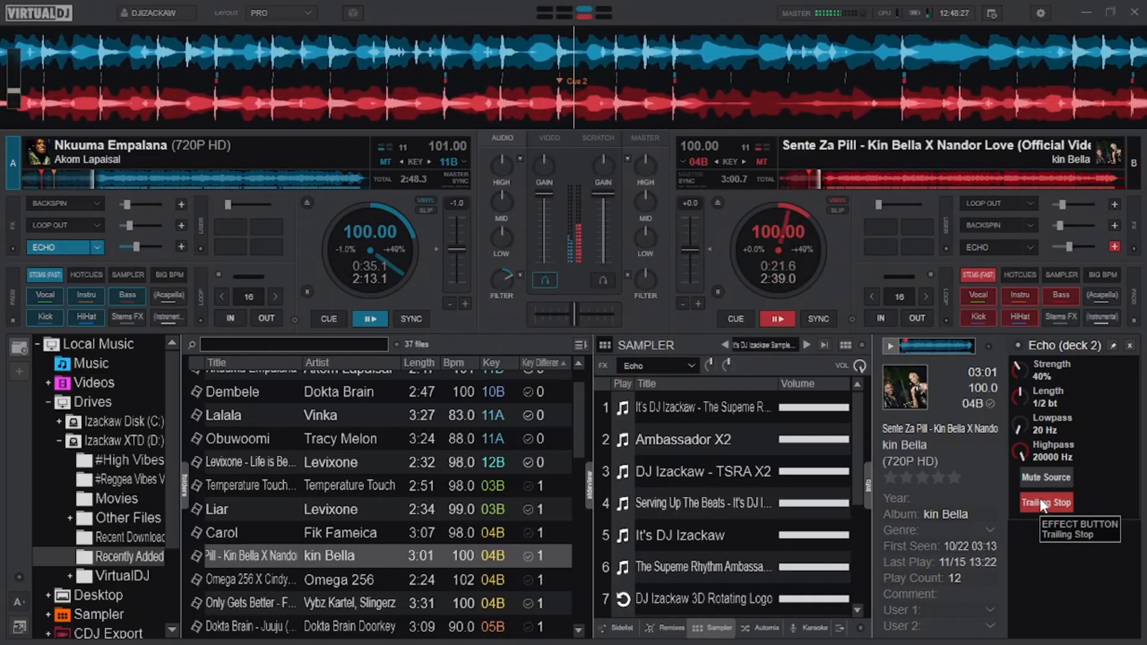
pyautogui.press('b')
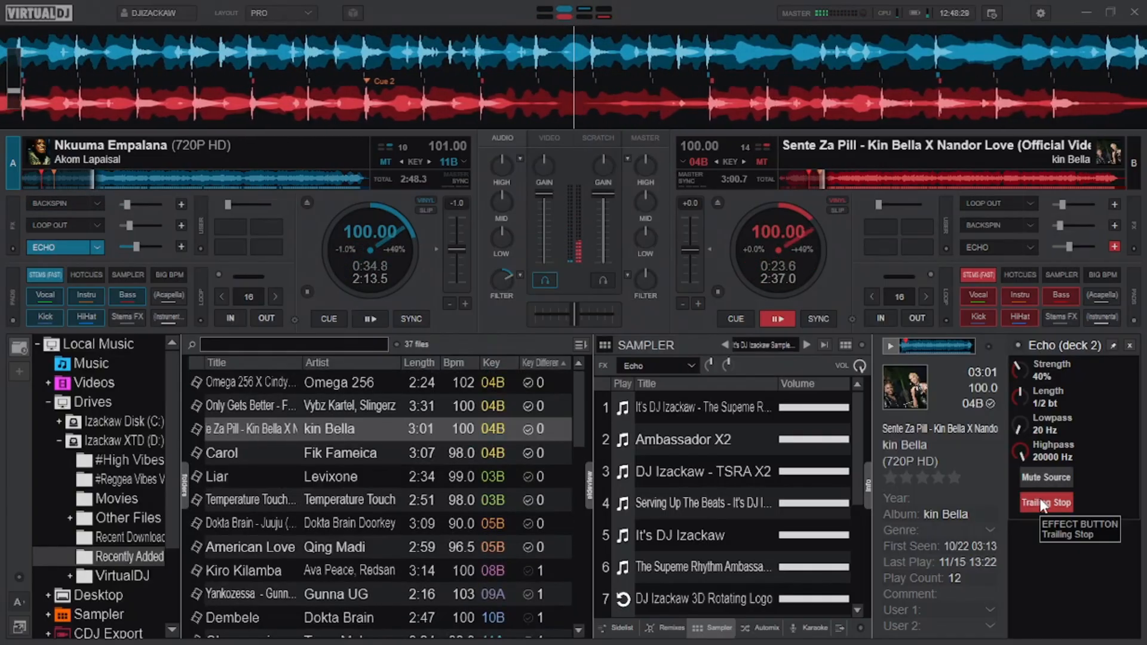